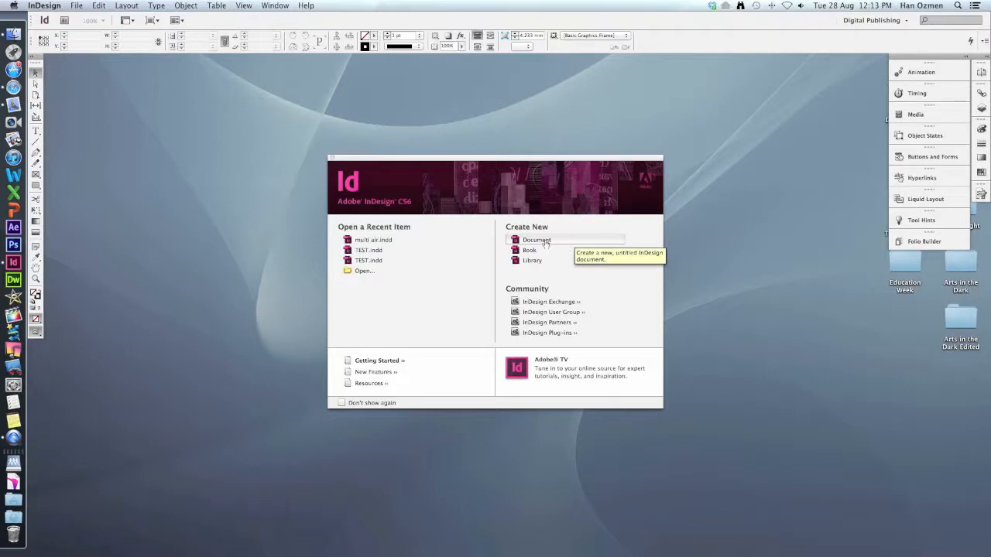
- Create a new document with Web intent, an 800 x 600 px page size and Facing Pages turned off
click(546, 242)
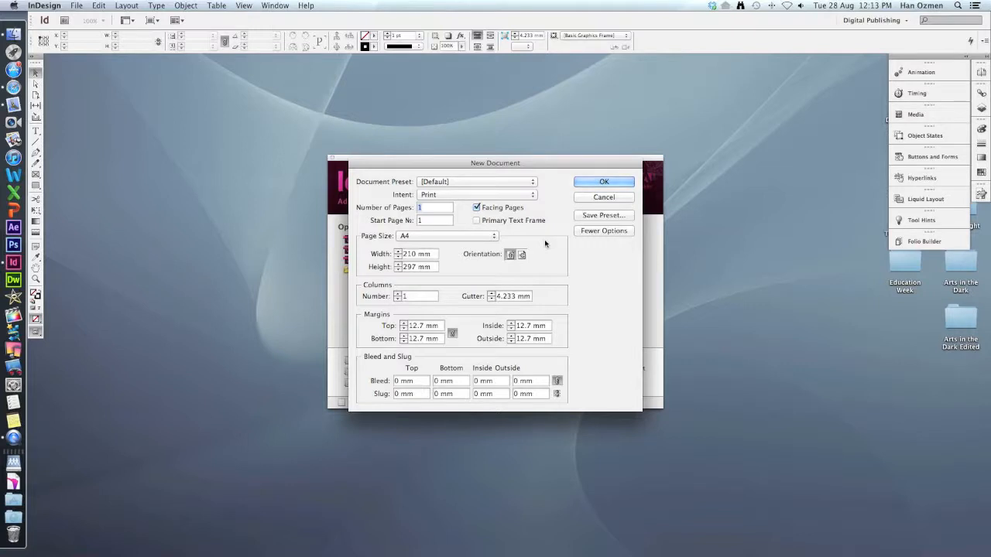
click(516, 194)
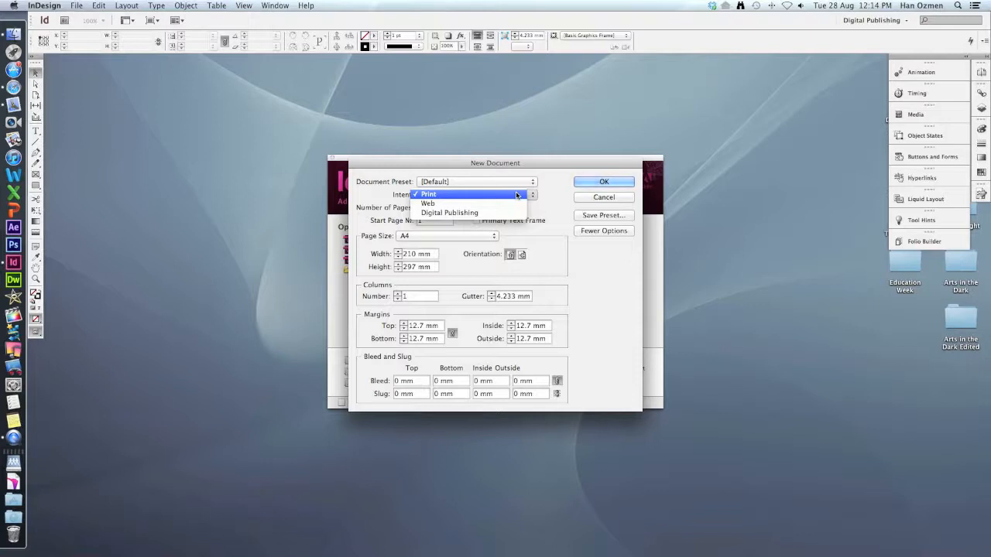
click(500, 204)
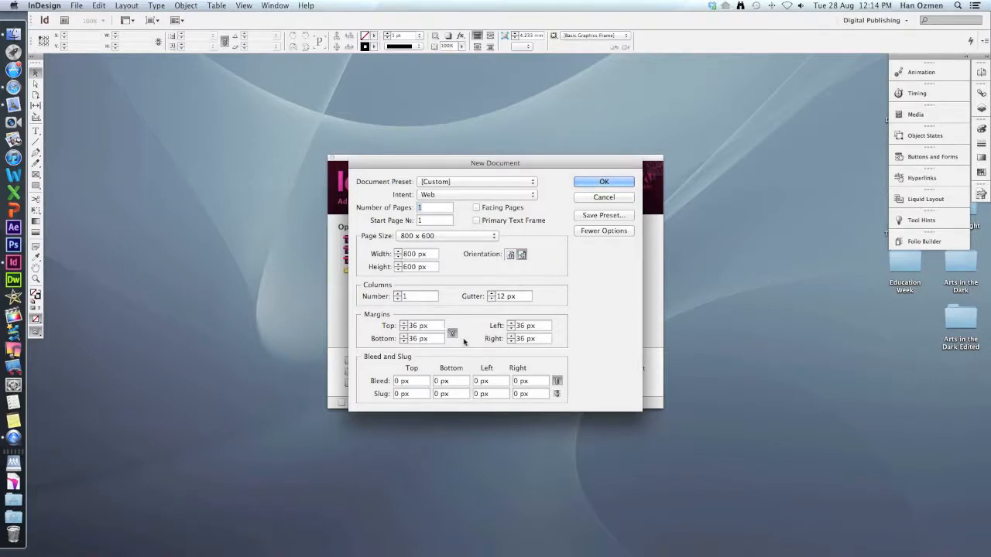
click(477, 208)
click(496, 209)
click(591, 183)
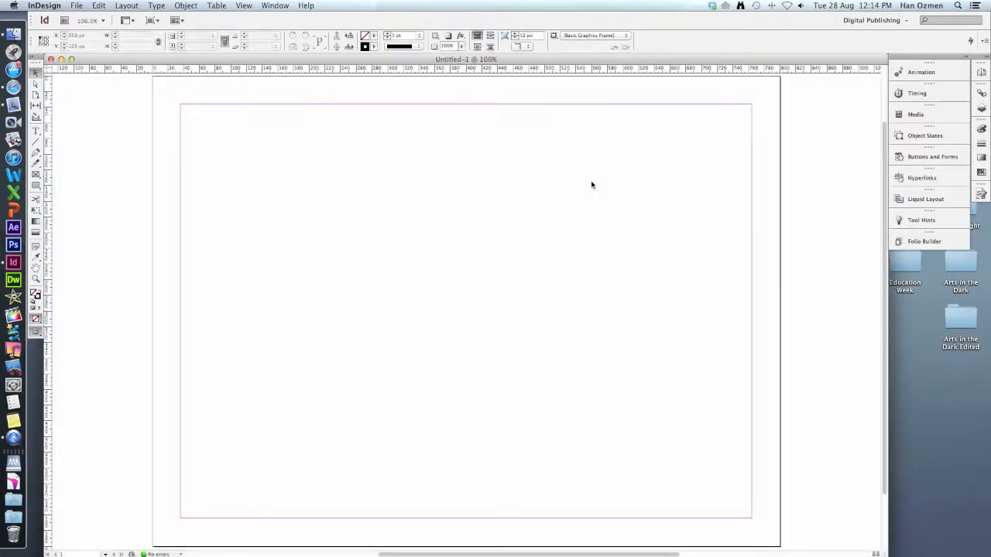
- Add two more pages after page 1 to make a three-page document
key(super+1)
key(super+minus)
key(super+minus)
key(super+minus)
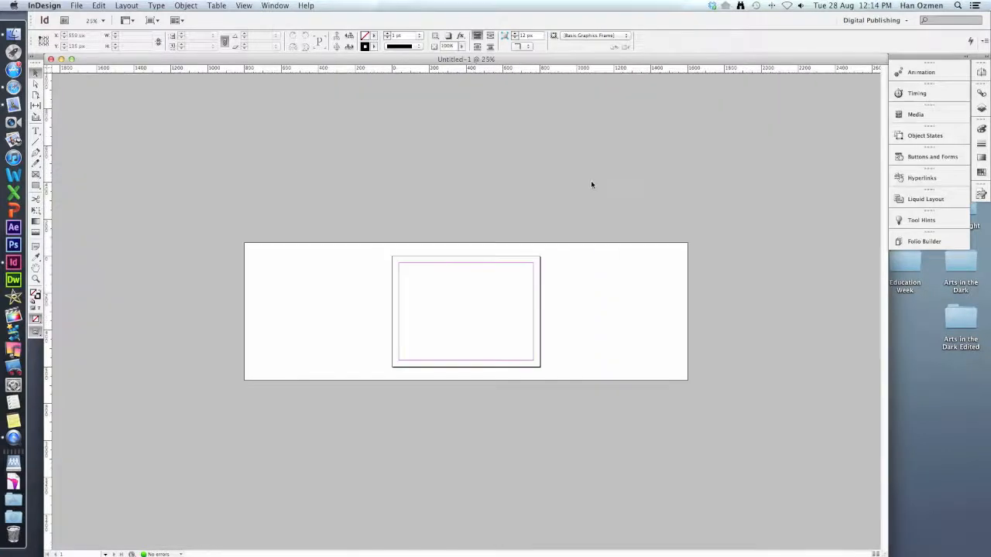
key(super+equal)
key(super+equal)
key(super+minus)
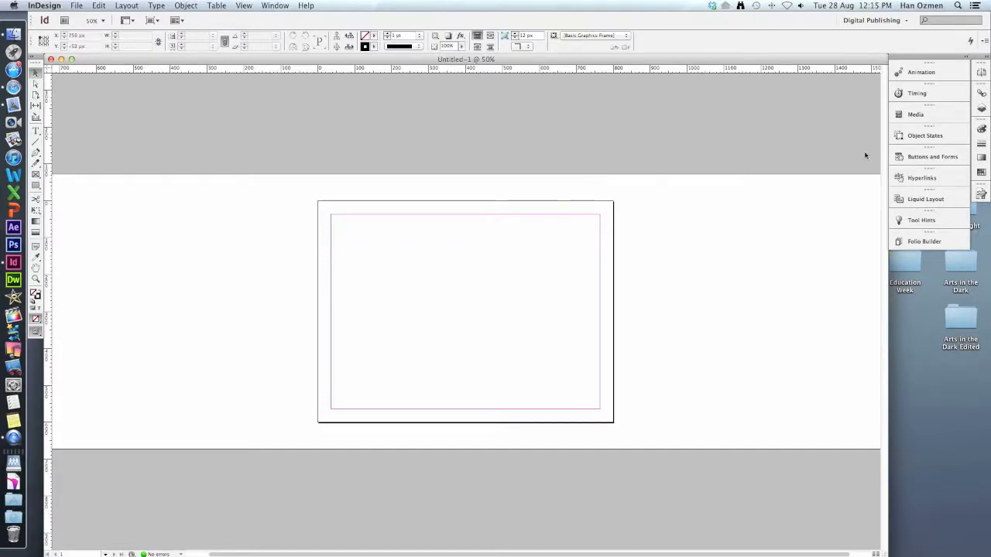
click(981, 73)
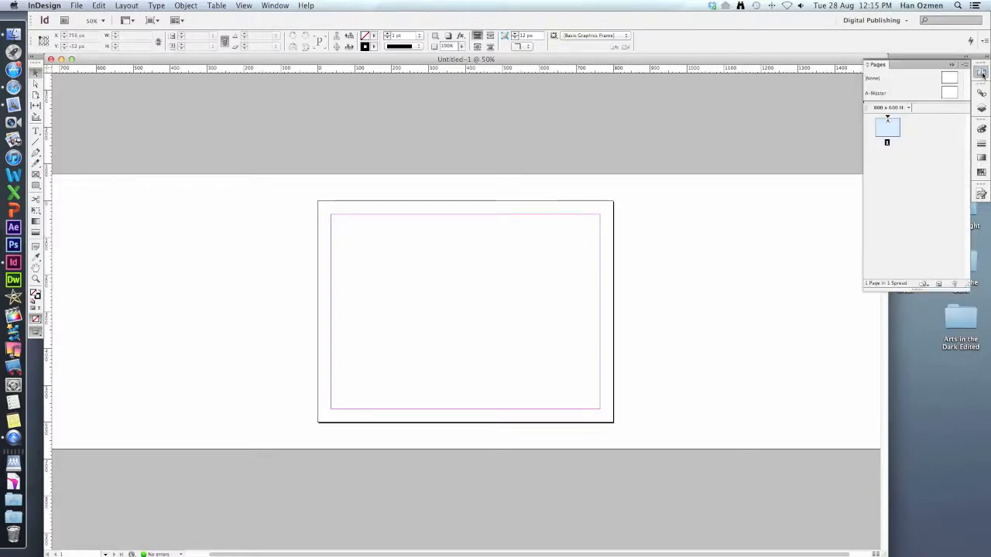
click(938, 285)
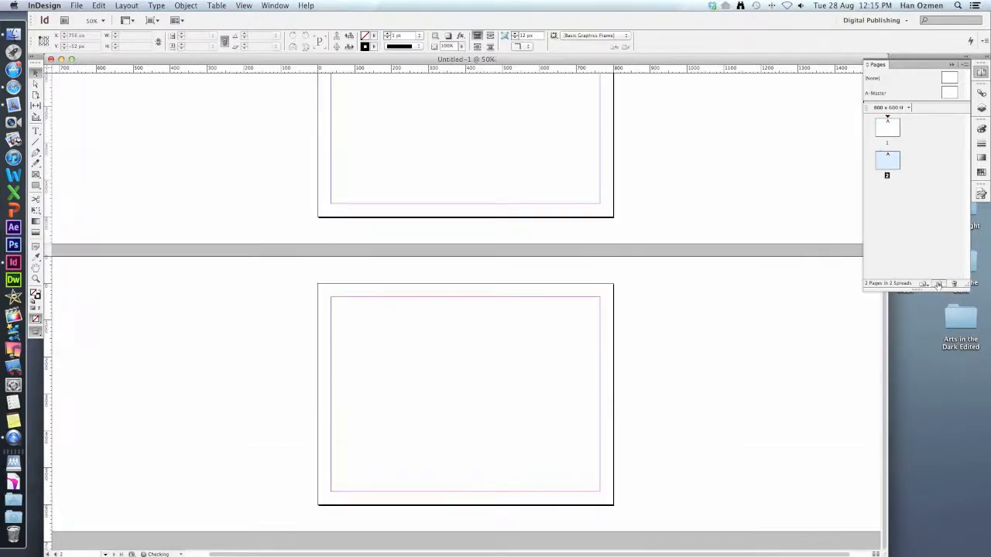
click(938, 284)
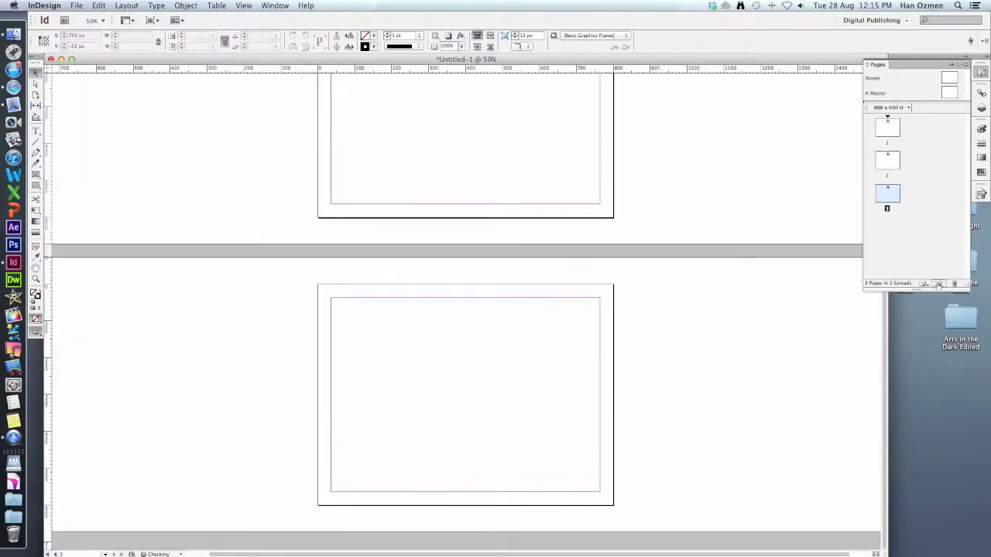
scroll(595, 314, down, 4)
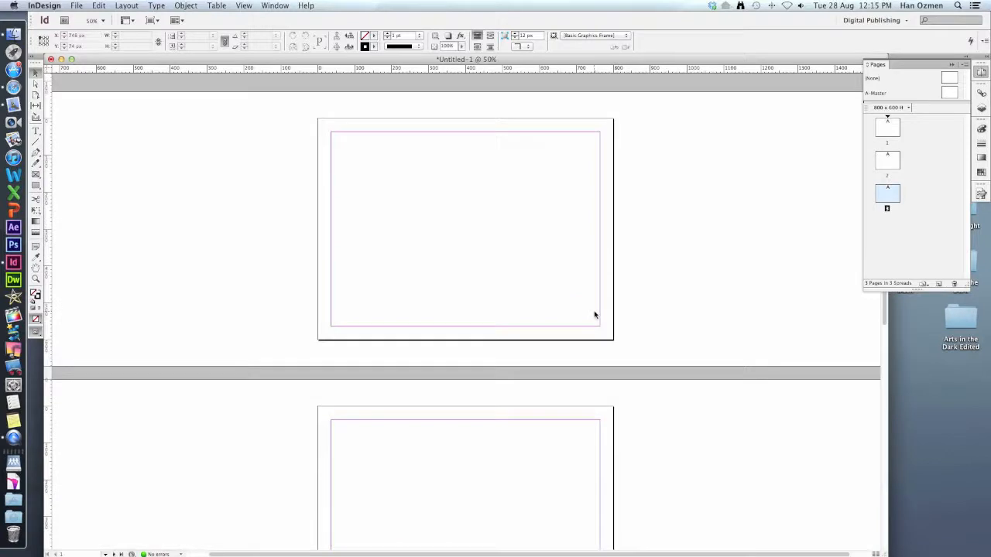
scroll(595, 314, down, 3)
scroll(594, 314, up, 3)
- Draw a wide text frame near the upper margin of page 1 and enter the heading PAGE 1
click(888, 130)
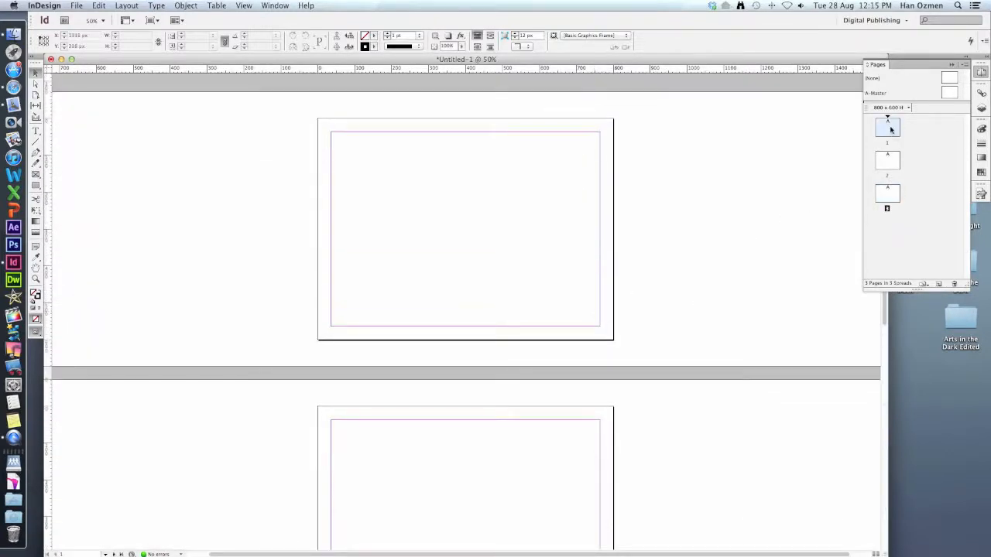
click(461, 174)
click(37, 133)
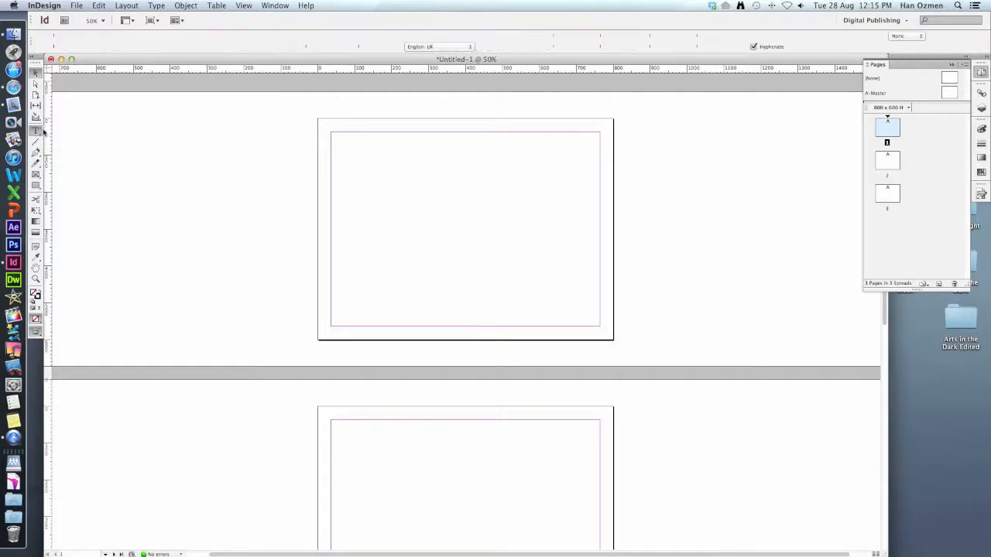
drag(350, 138, 571, 182)
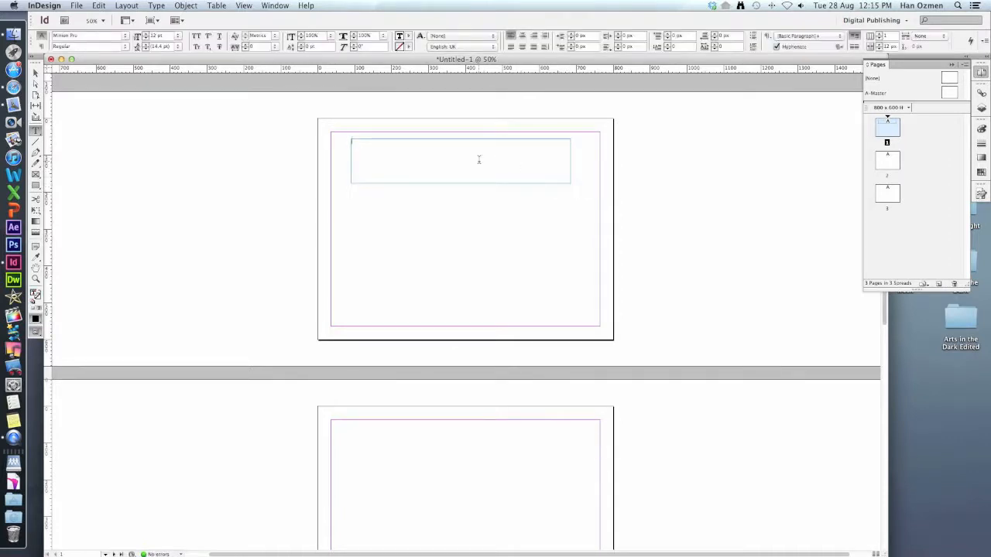
text(PAGE 1)
- Set the PAGE 1 heading to 36 pt and centre it in its frame
drag(374, 146, 348, 140)
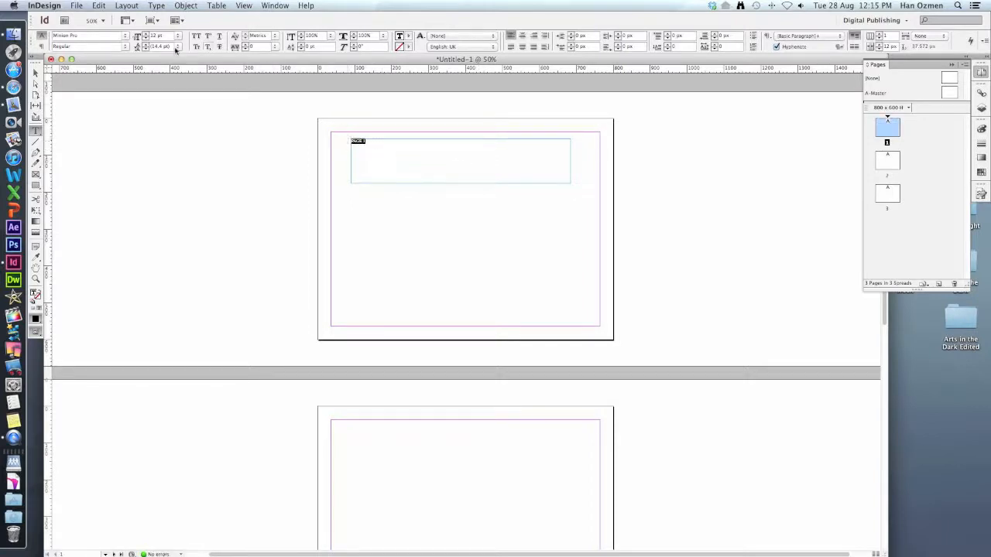
click(178, 35)
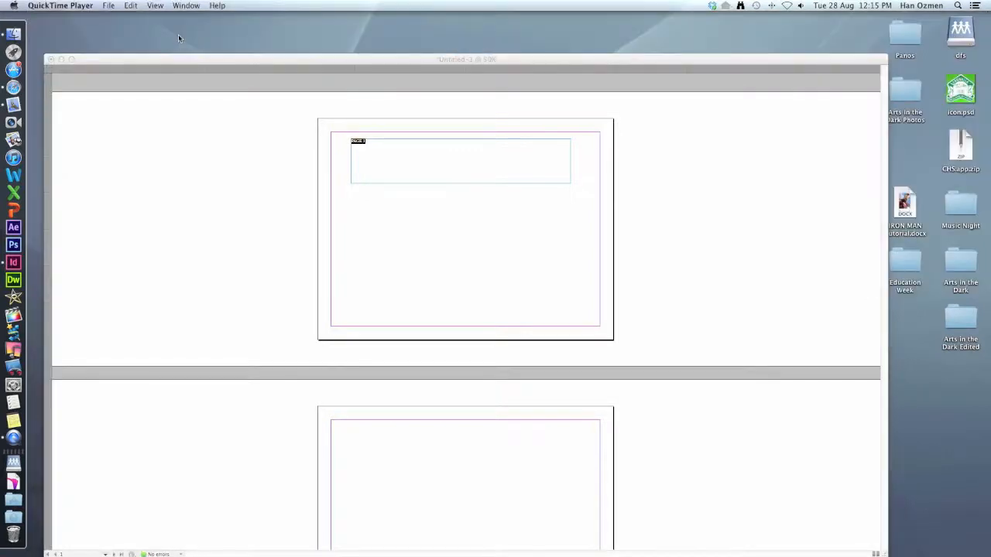
click(219, 59)
click(178, 35)
click(153, 103)
click(186, 60)
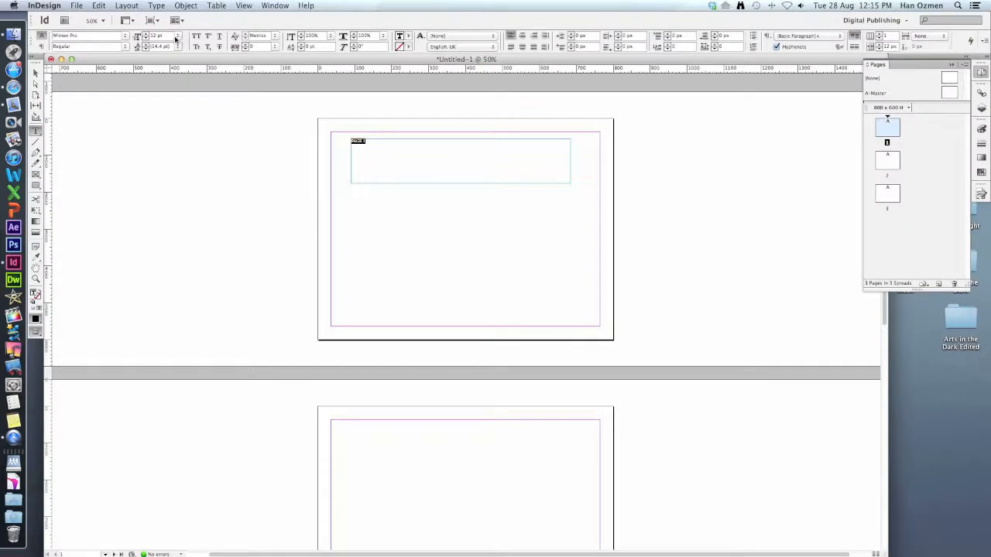
click(176, 36)
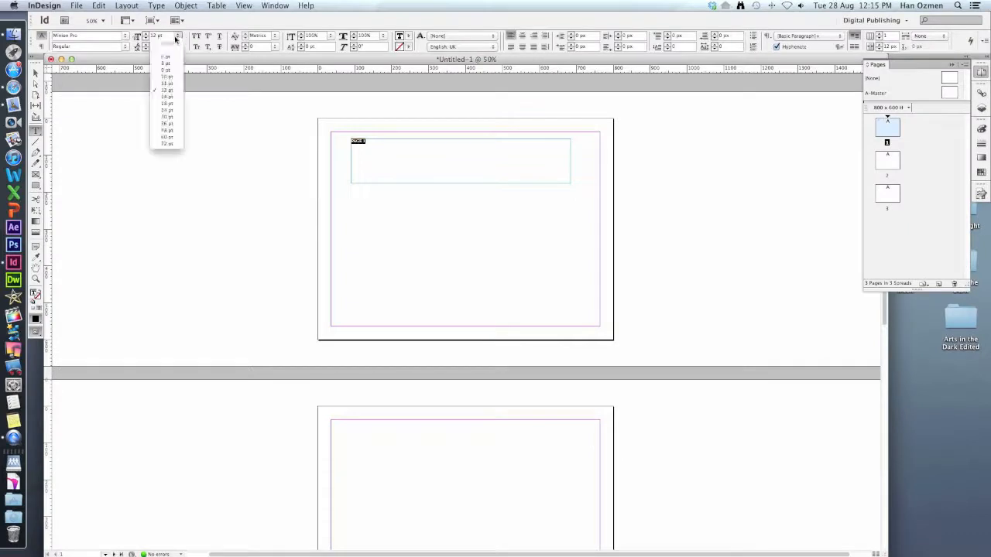
click(167, 123)
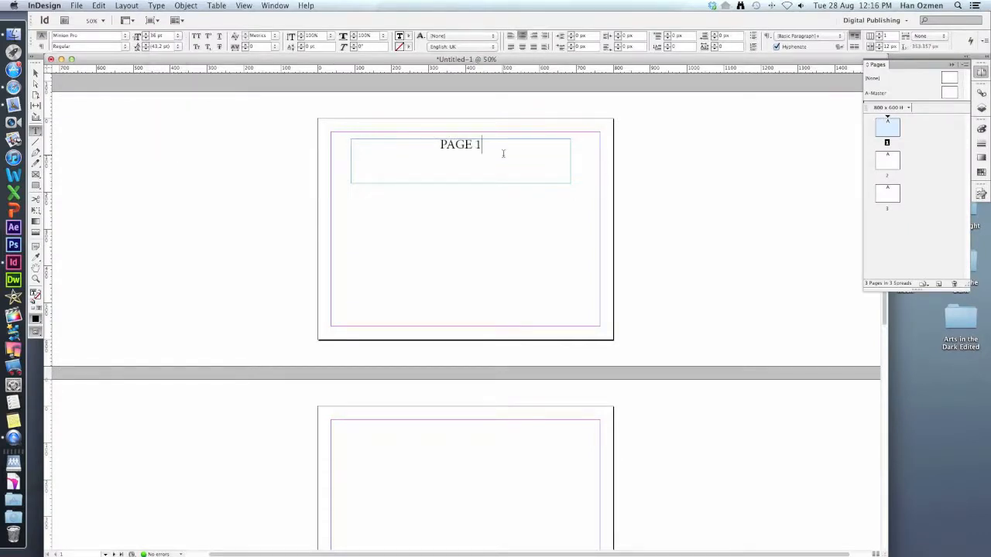
- Draw a wide text frame near the upper margin of page 2 and enter the heading PAGE 2
scroll(503, 153, down, 5)
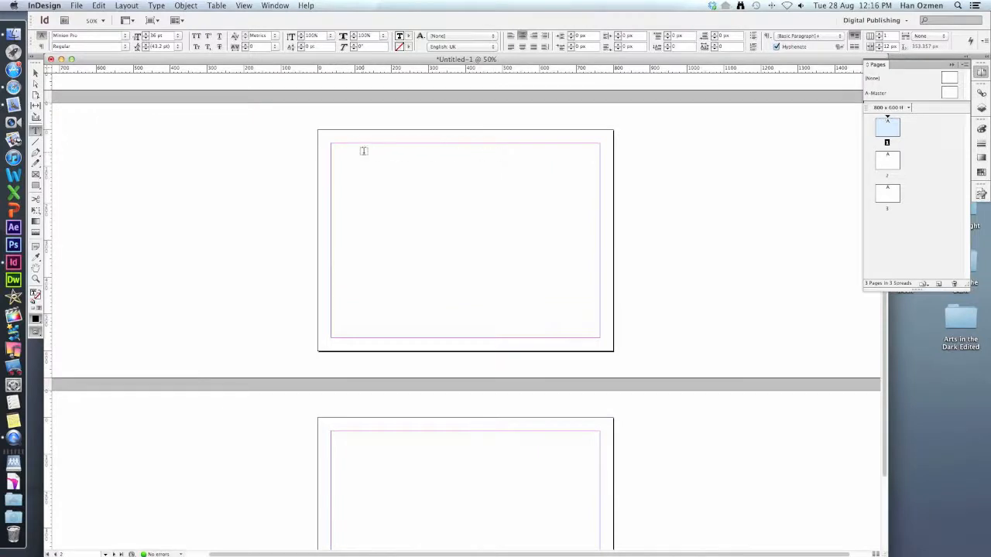
drag(353, 148, 582, 209)
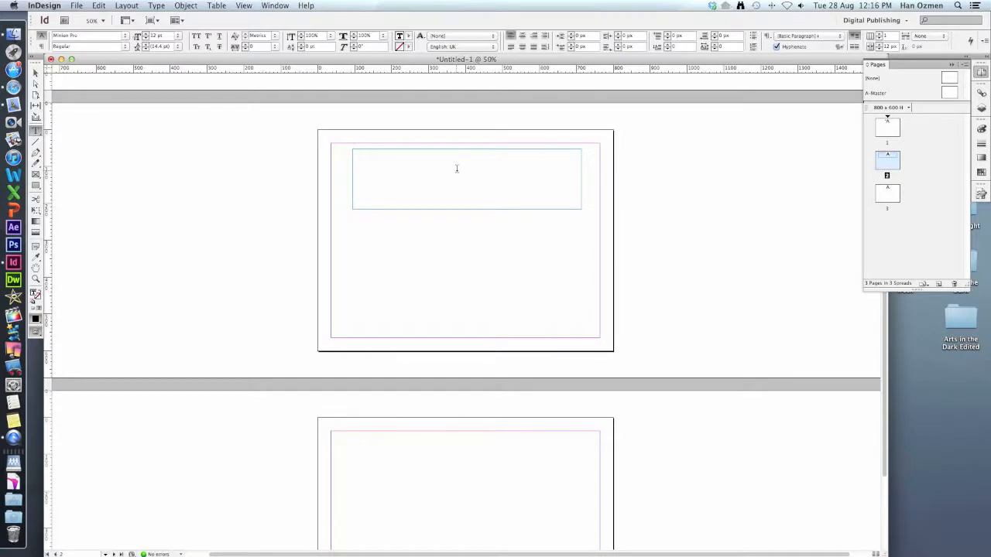
text(My)
text(GE 2)
- Set the PAGE 2 heading to 36 pt and centre it in its frame
drag(376, 153, 331, 153)
click(178, 35)
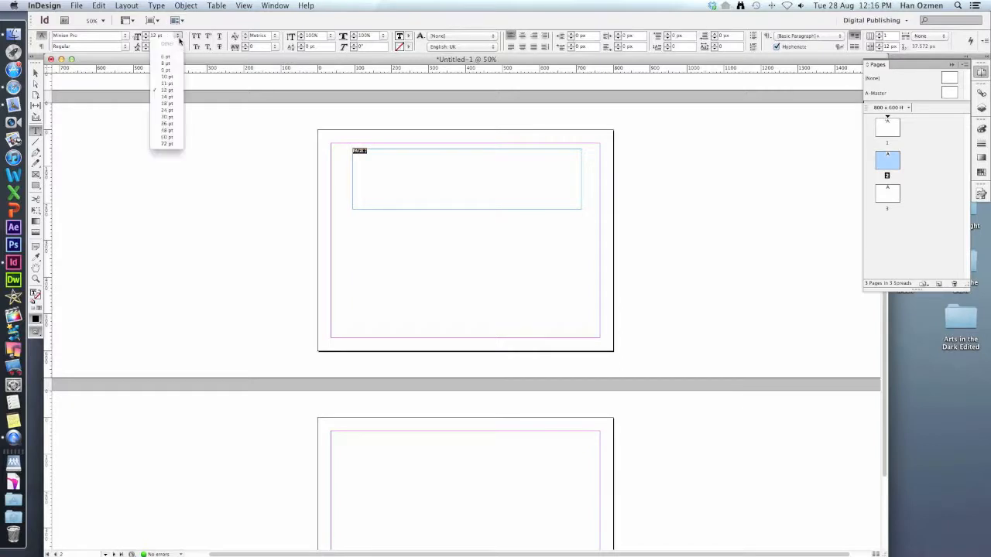
click(167, 124)
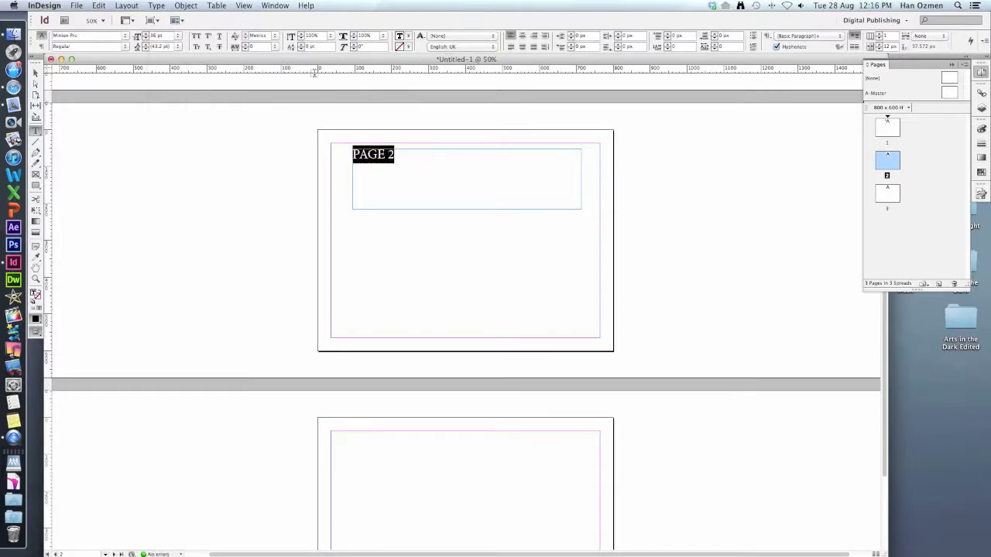
click(522, 37)
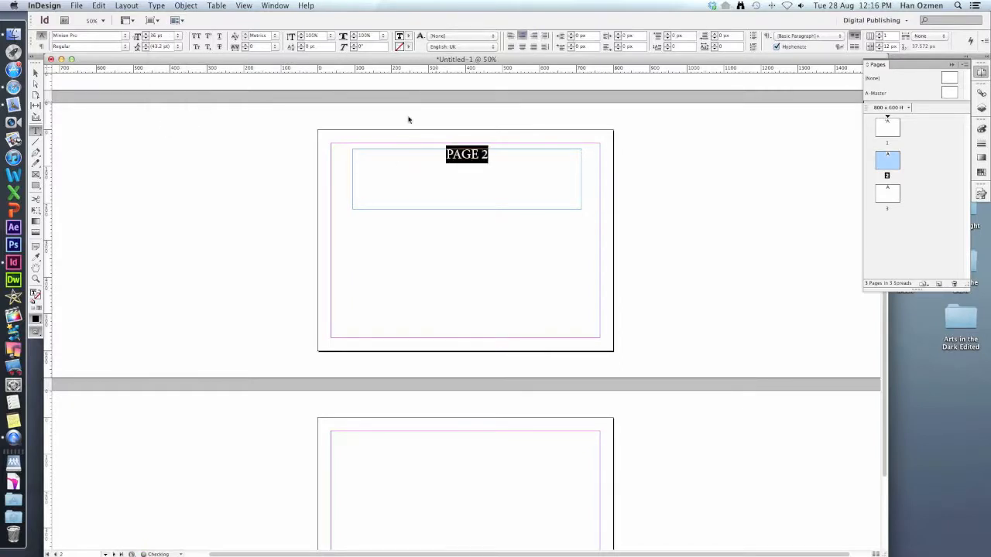
- Draw a wide text frame near the upper margin of page 3 and enter the heading PAGE 3
scroll(317, 254, down, 4)
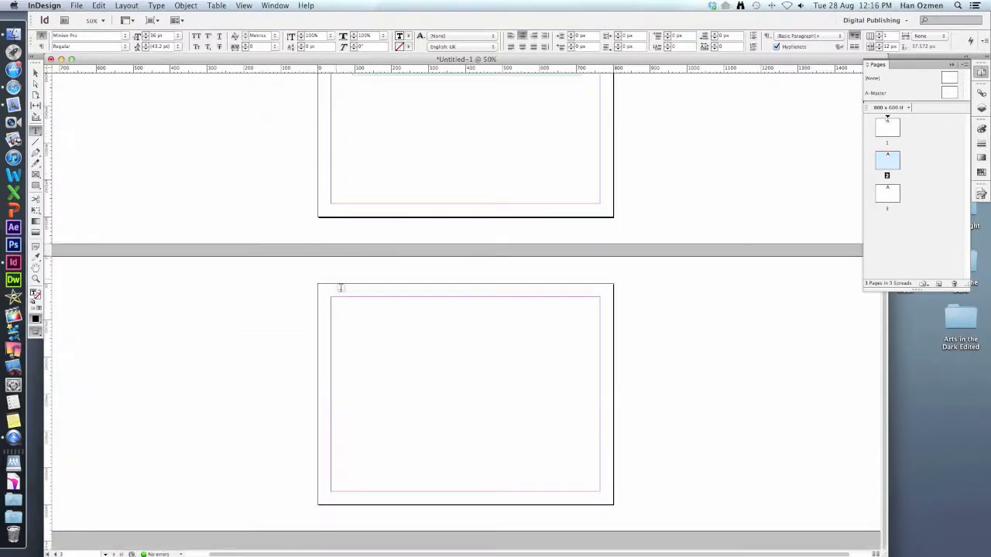
drag(339, 304, 592, 362)
text(PAGE 3)
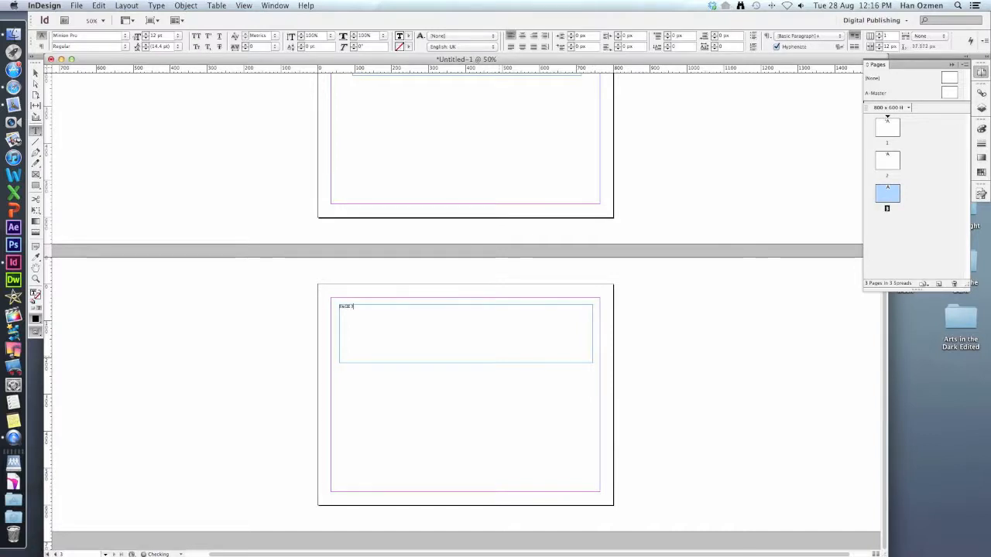
- Set the PAGE 3 heading to 36 pt and centre it in its frame
drag(360, 306, 327, 307)
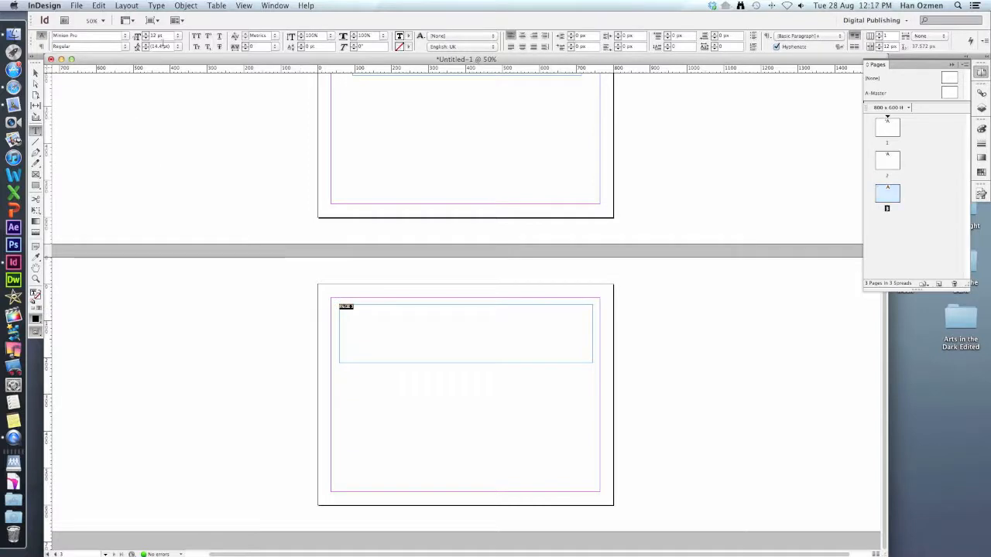
click(179, 36)
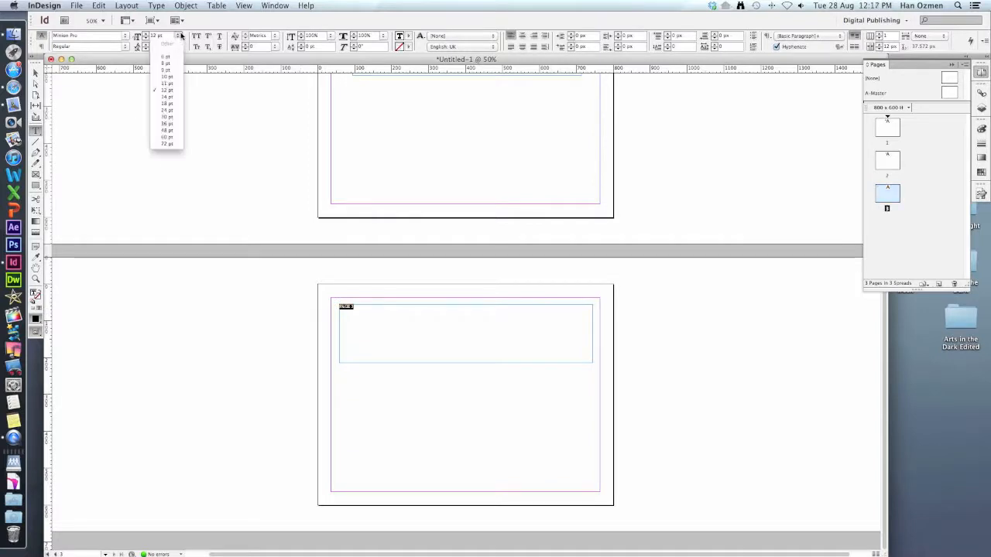
click(165, 123)
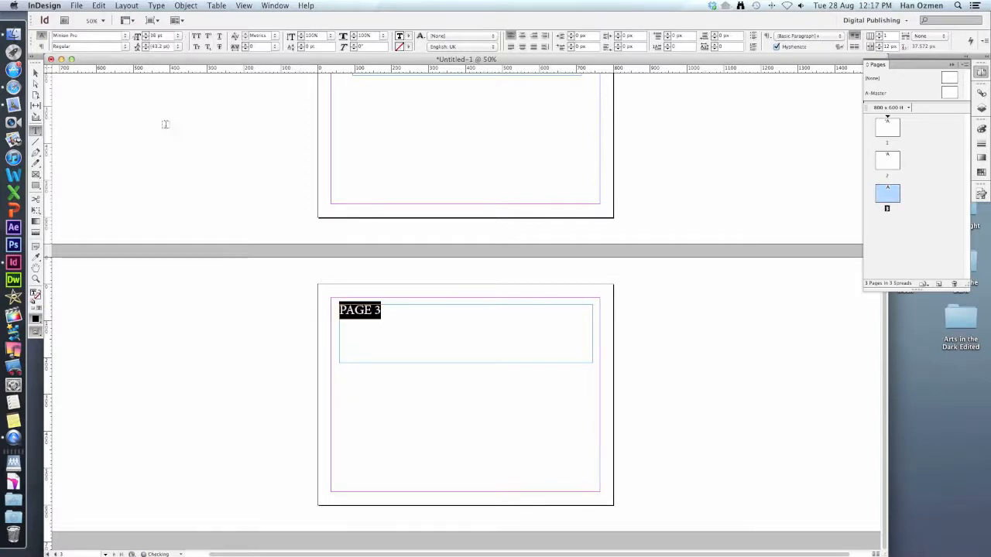
click(522, 36)
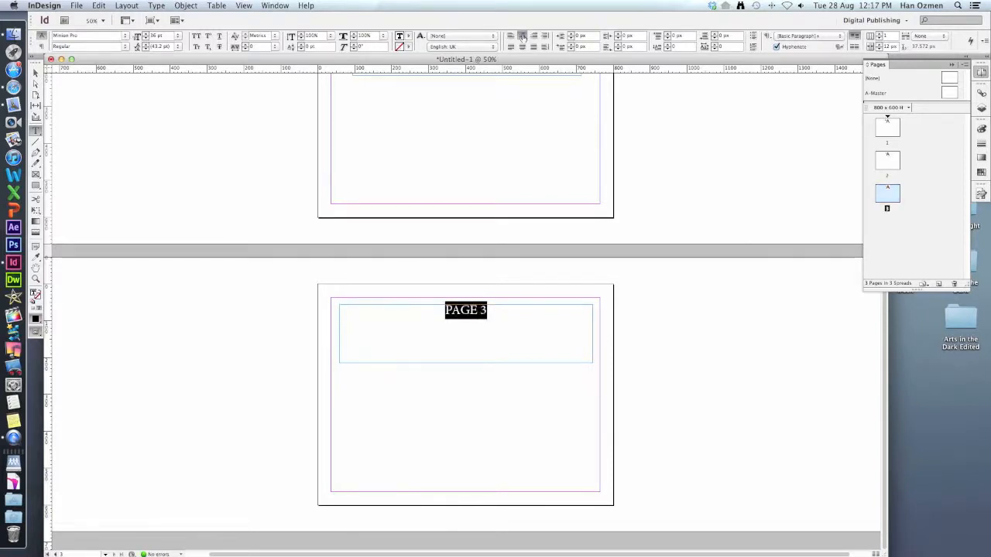
- Draw a smaller text frame below the PAGE 1 heading and enter the text START
scroll(385, 224, up, 10)
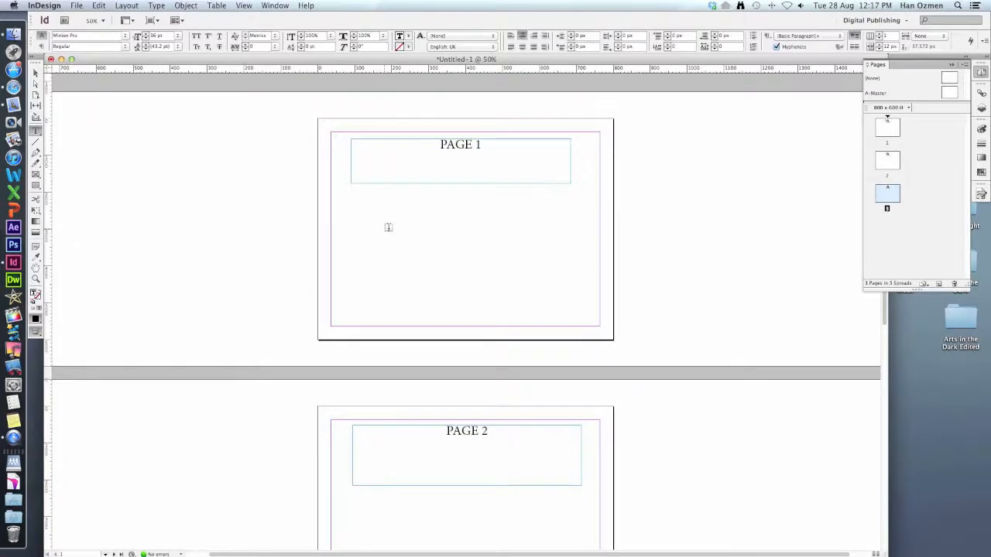
click(419, 223)
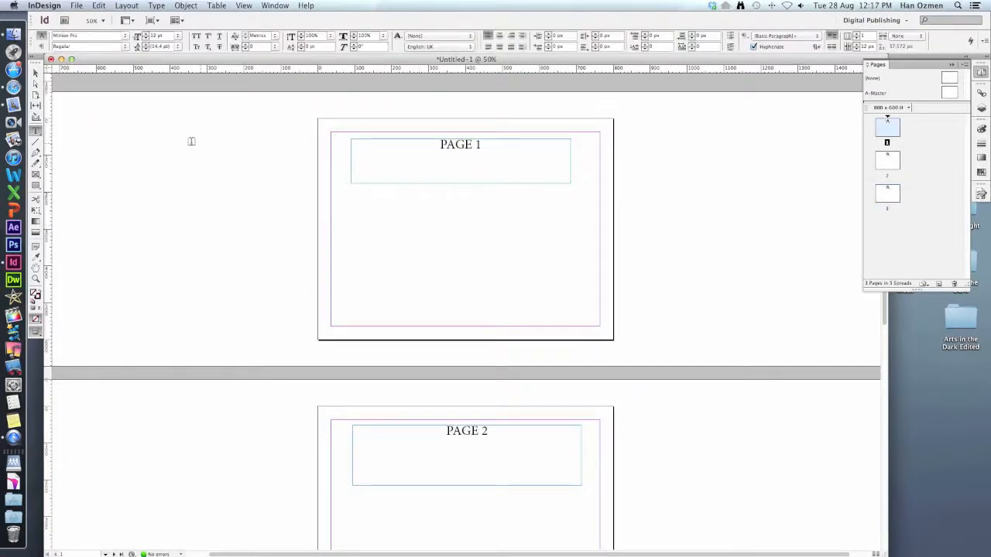
click(36, 73)
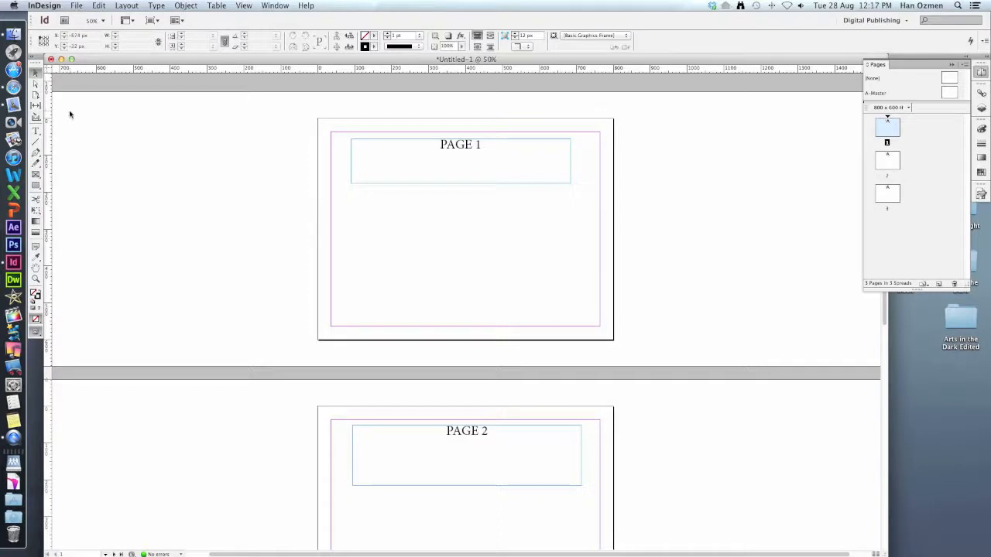
click(35, 131)
drag(405, 200, 514, 218)
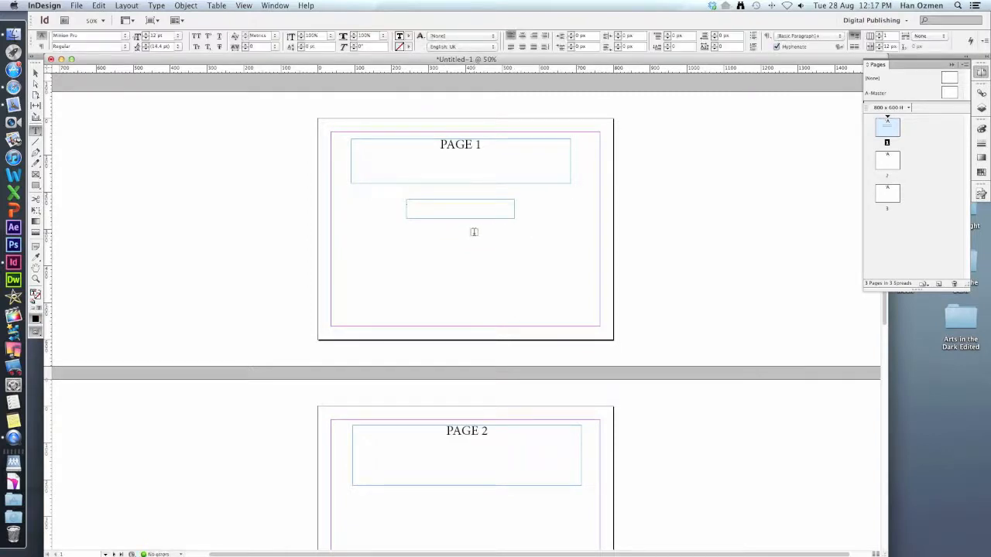
text(START)
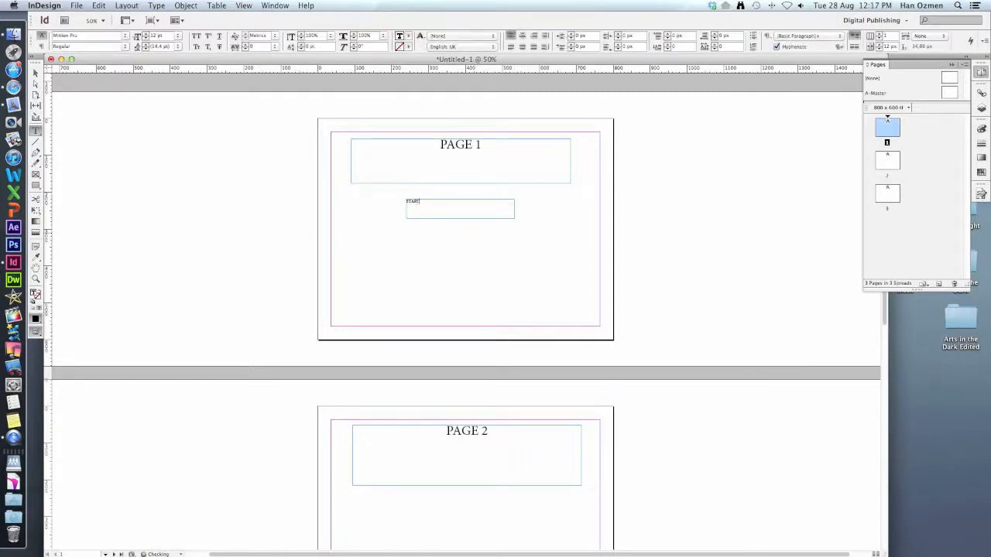
- Replace the START text in the small frame on page 1 with NEXT PAGE
drag(432, 204, 398, 201)
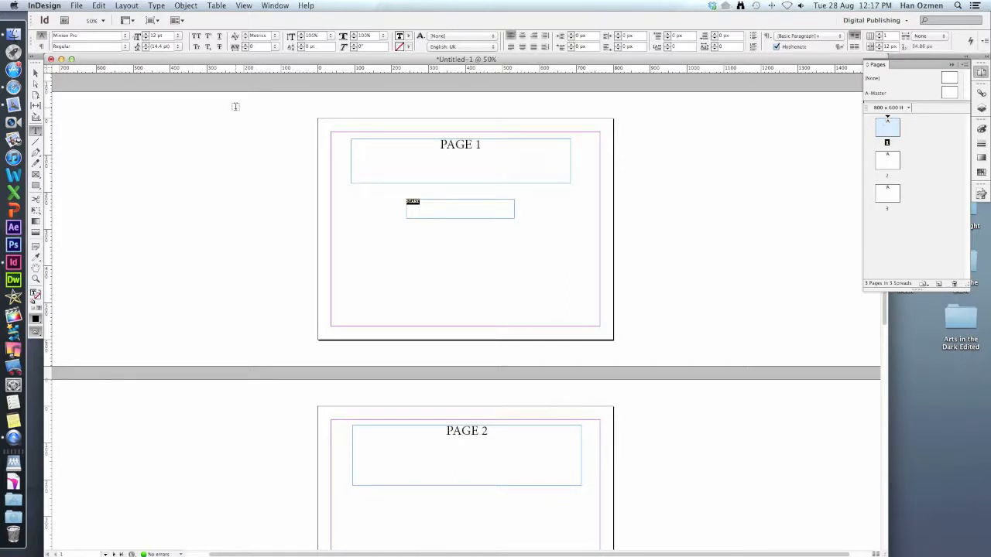
key(BackSpace)
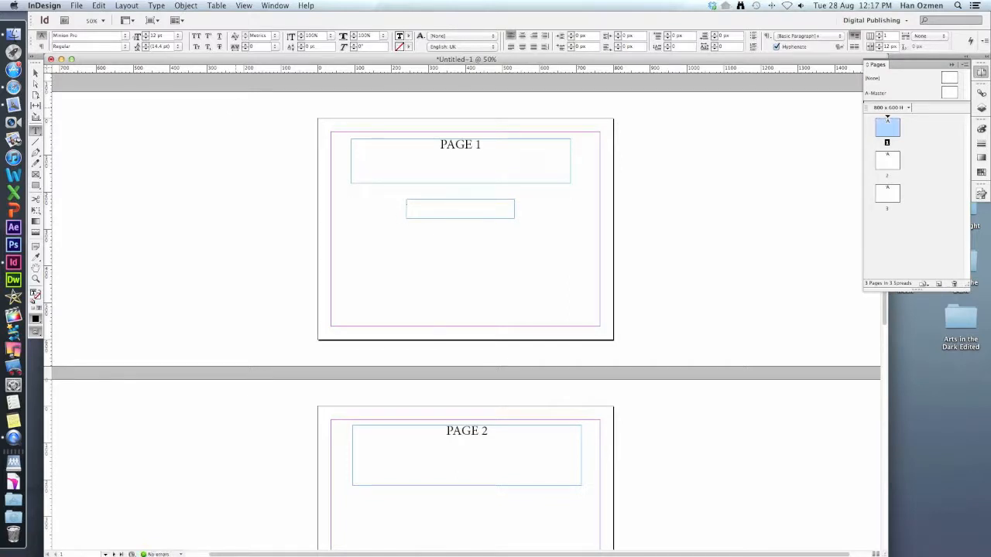
text(NEXT PAGE)
- Set the NEXT PAGE text on page 1 to 24 pt and centre it in its frame
drag(431, 202, 399, 200)
click(176, 35)
click(171, 113)
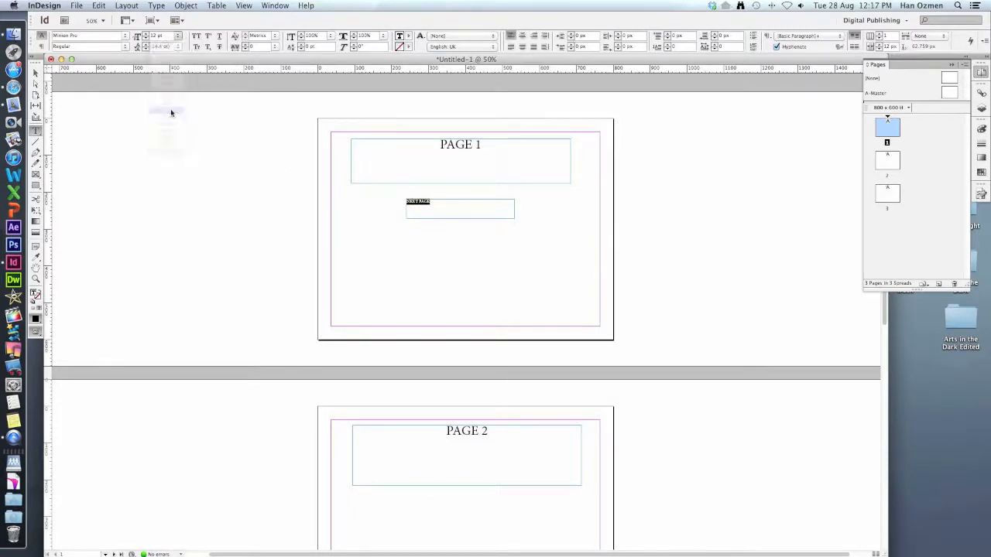
click(521, 37)
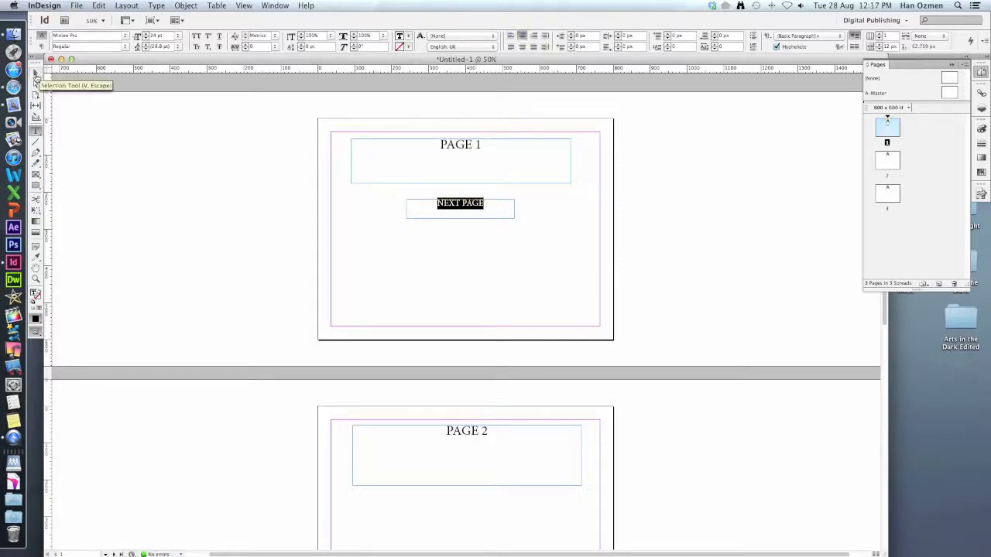
- Shrink the NEXT PAGE frame on page 1 to about 168 x 26 px so it fits closely around the text
click(36, 77)
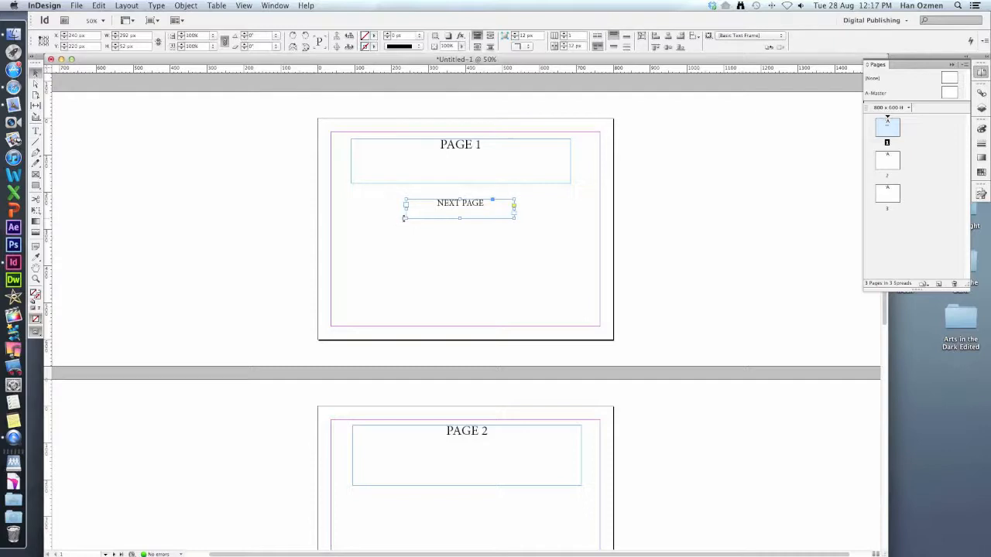
drag(405, 218, 435, 206)
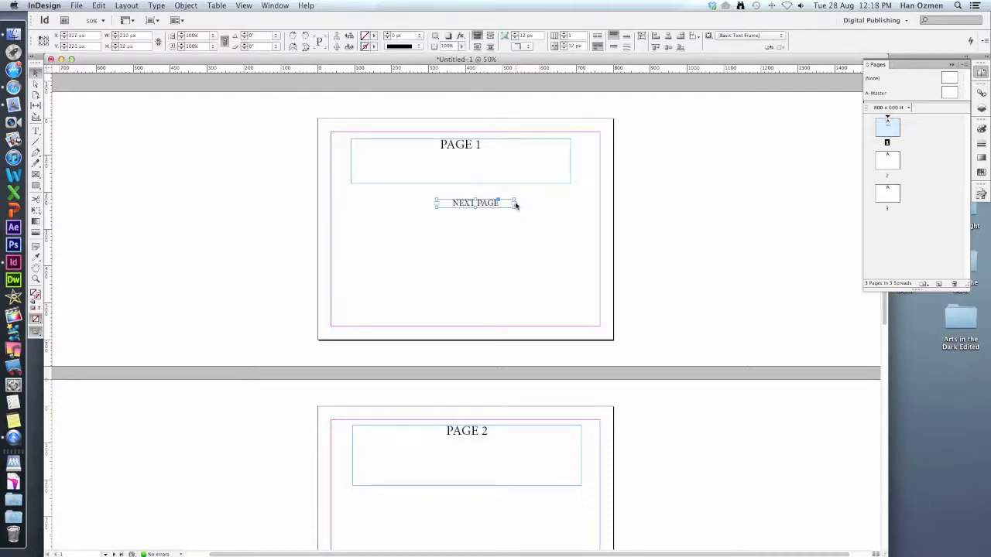
drag(513, 206, 499, 208)
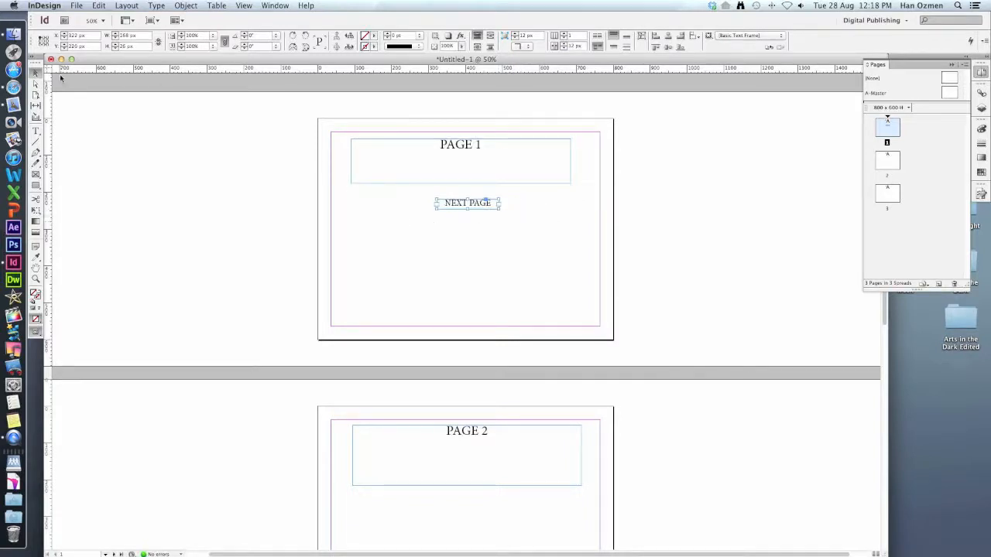
click(429, 223)
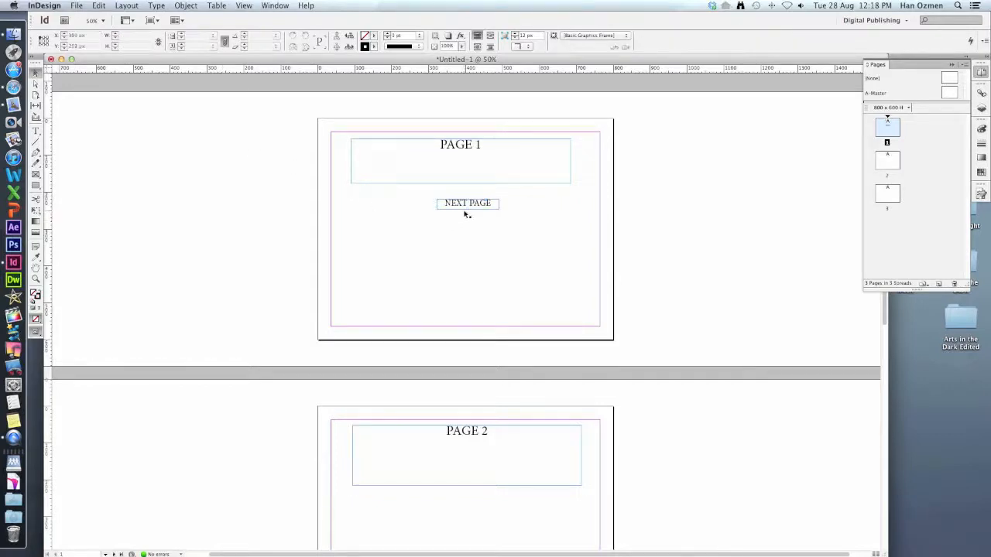
- Copy the NEXT PAGE frame from page 1 and paste it below the PAGE 2 heading
scroll(473, 255, down, 5)
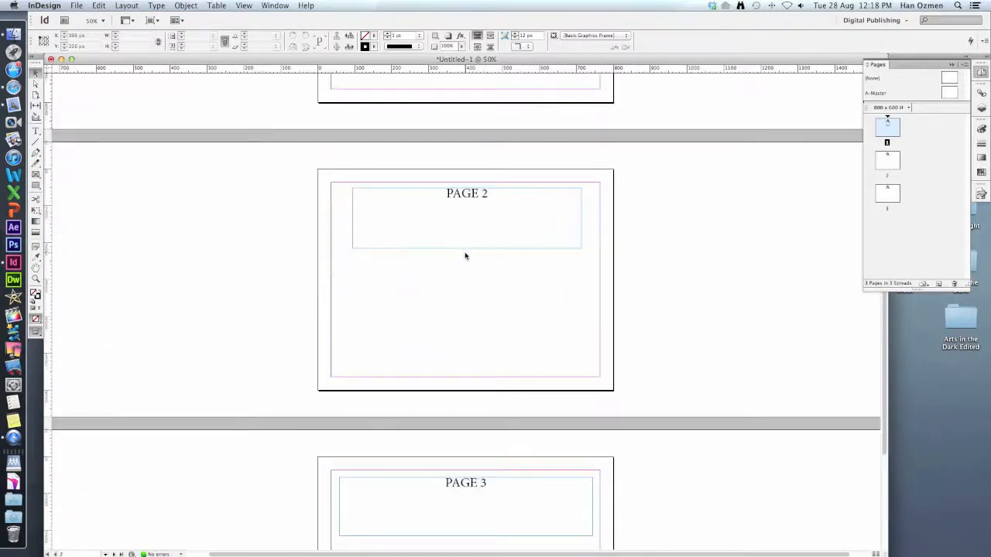
scroll(465, 256, up, 5)
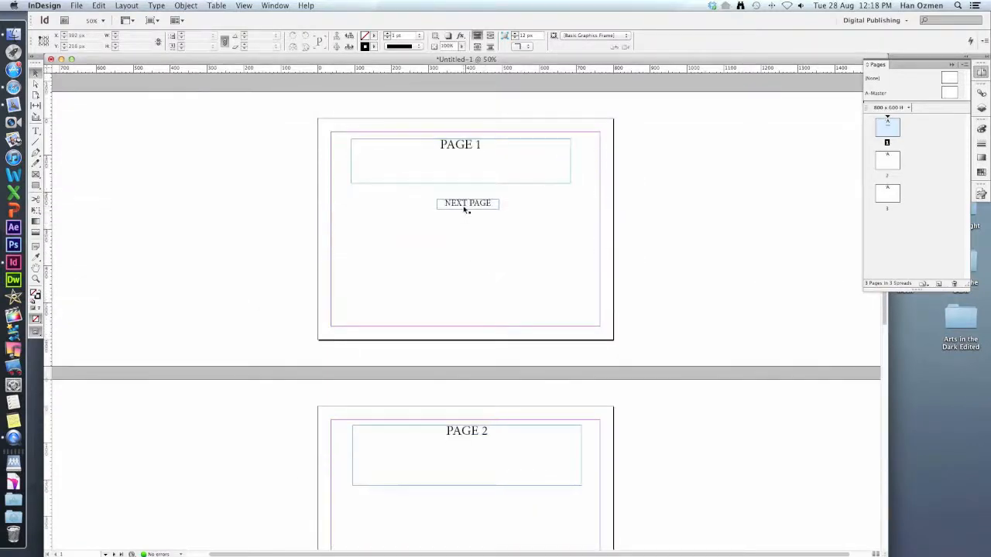
click(465, 209)
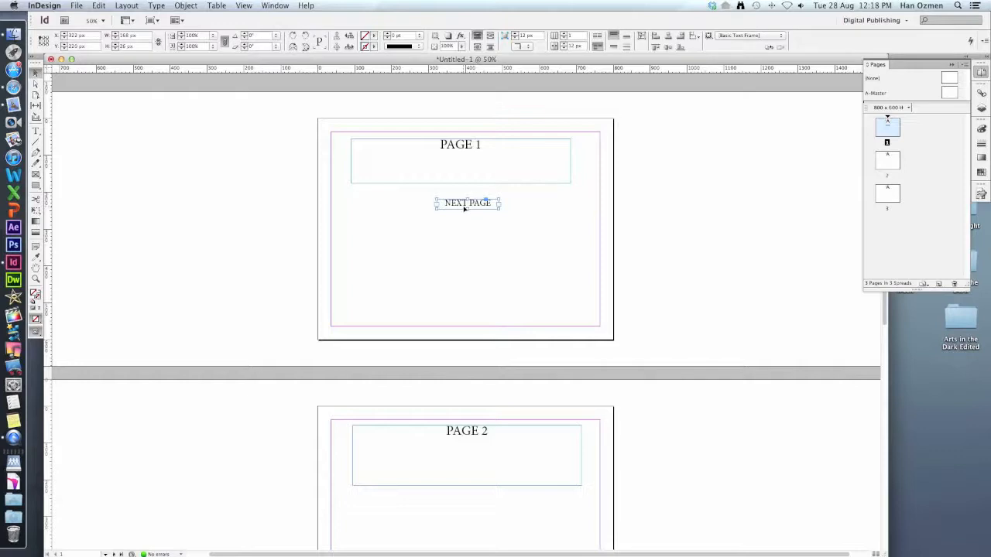
click(457, 236)
scroll(457, 236, down, 5)
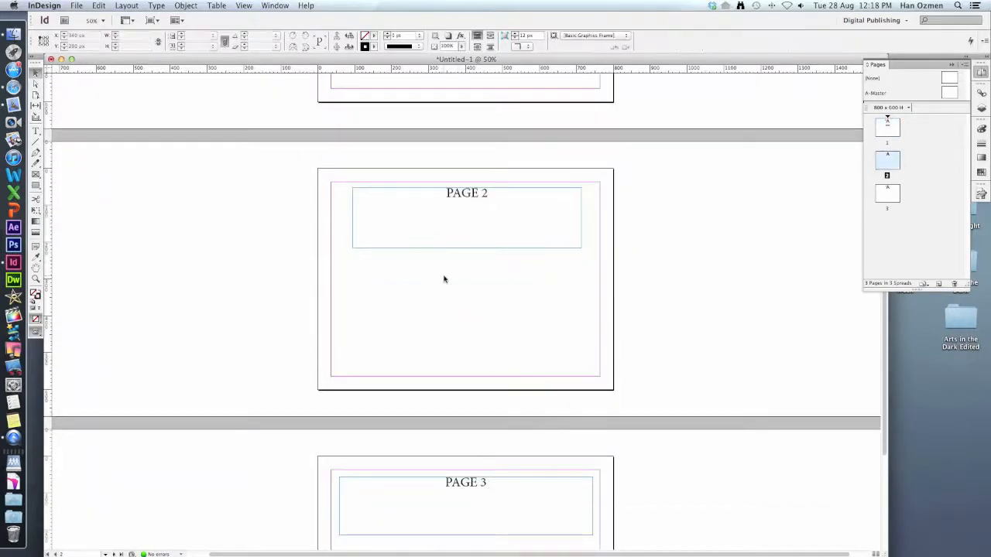
key(super+v)
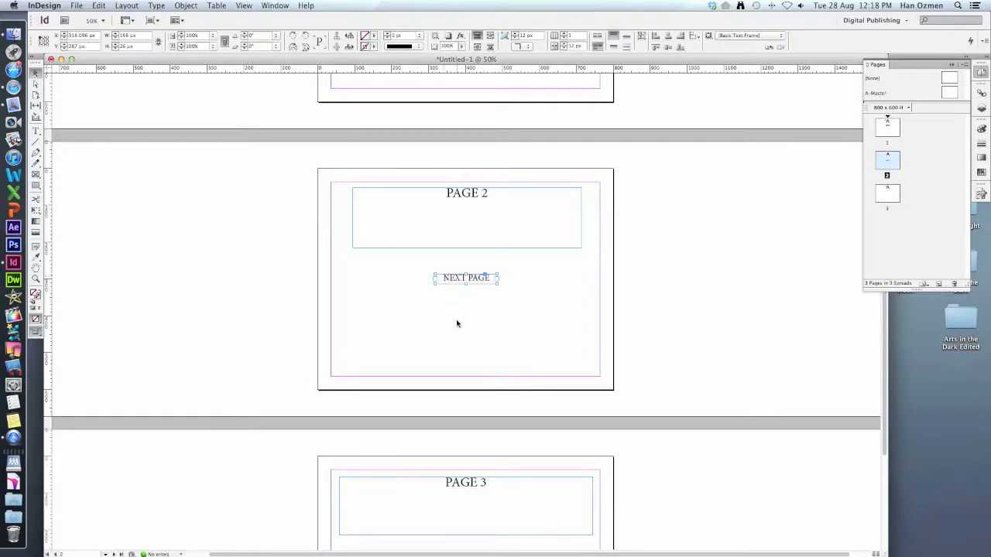
- Paste the NEXT PAGE frame below the PAGE 3 heading and replace the word NEXT with GO BACK TO PAGE 1
scroll(458, 325, down, 5)
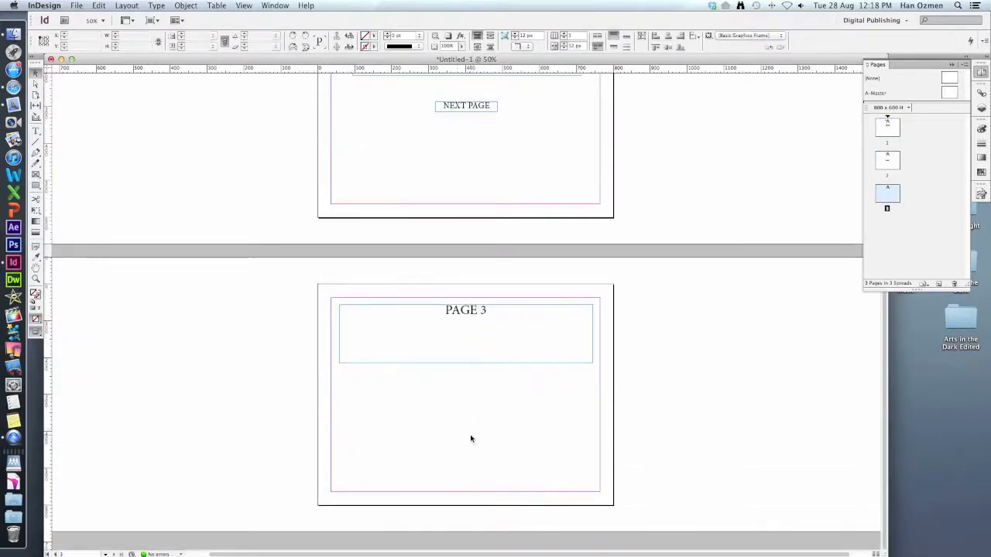
key(super+alt+shift+v)
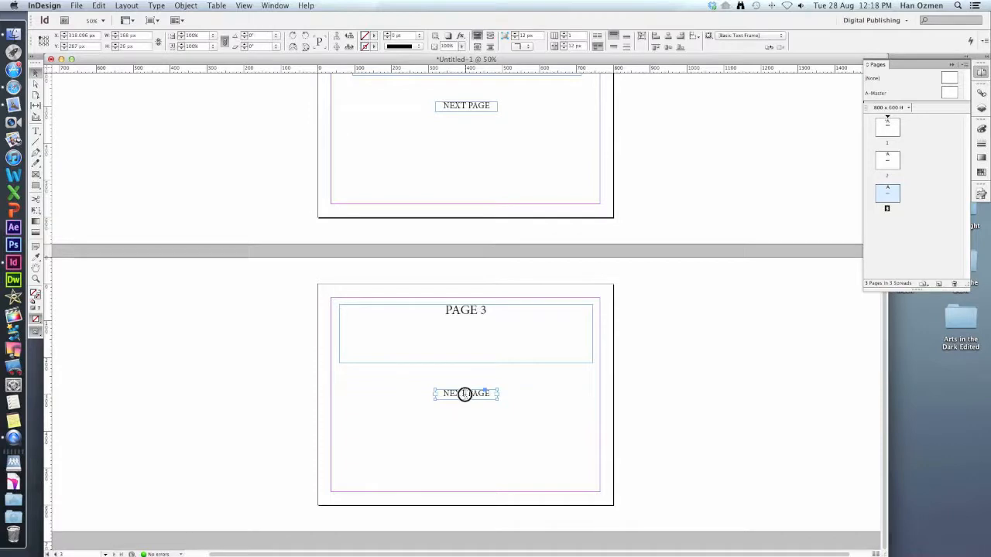
double_click(465, 393)
double_click(460, 393)
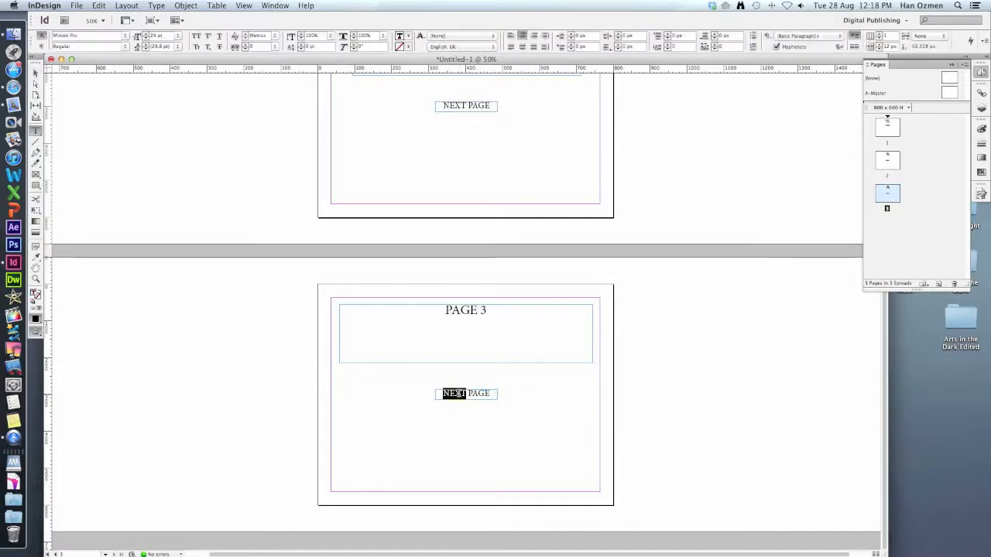
text(GO BACK TO)
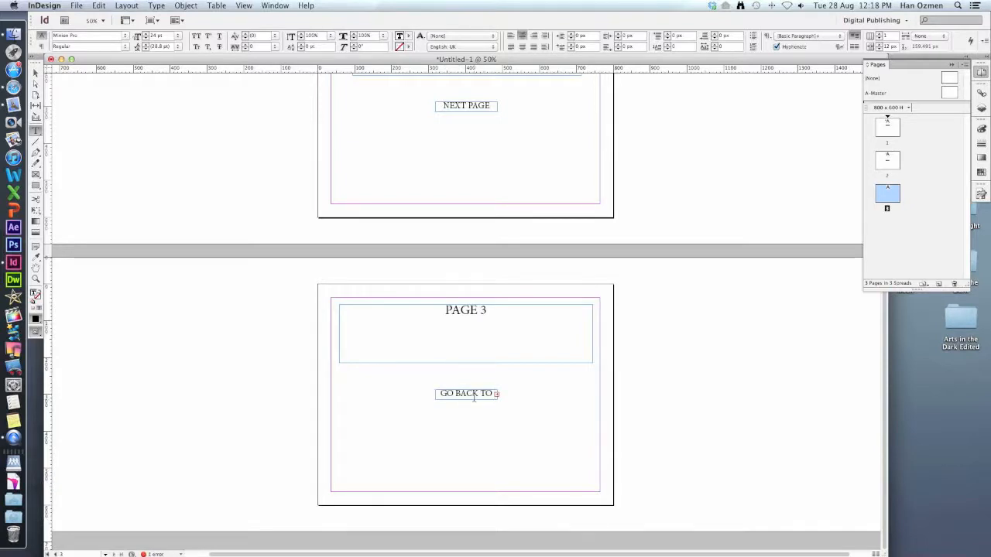
text(F)
- Enlarge the page 3 link text frame to about 308 x 45 px and delete the extra word PAGE at its end
click(35, 72)
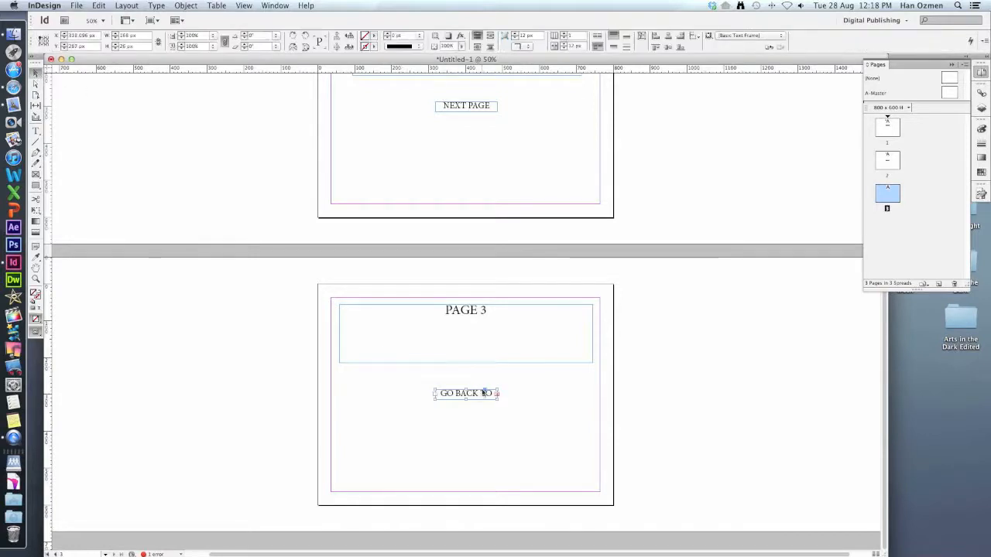
mouse_move(498, 398)
mouse_down()
mouse_move(549, 405)
mouse_move(504, 390)
mouse_up()
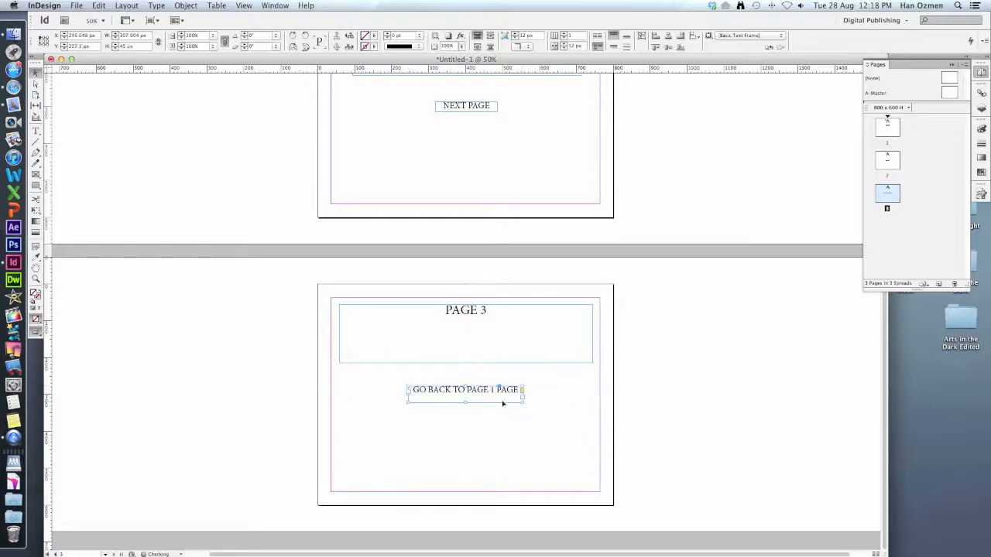
double_click(504, 391)
double_click(506, 390)
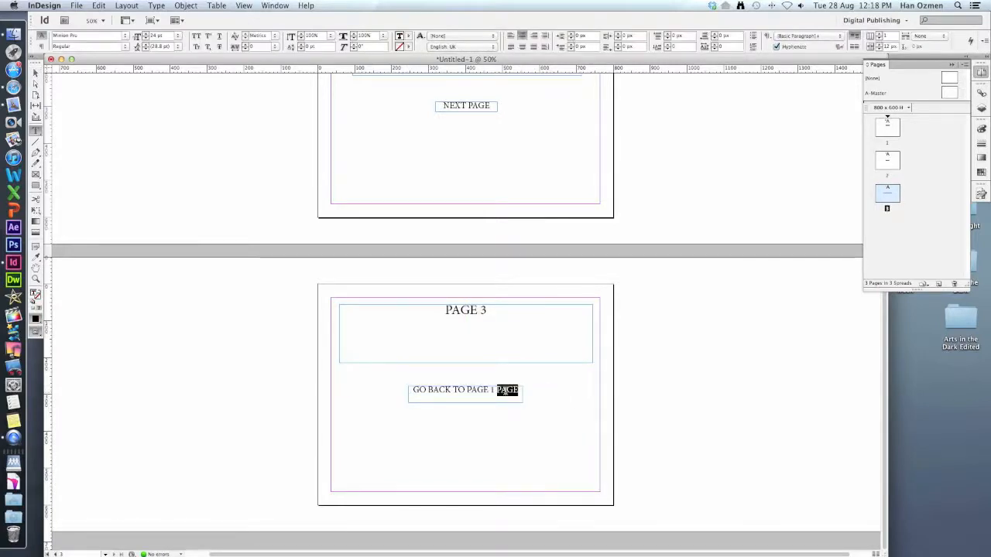
key(BackSpace)
click(496, 414)
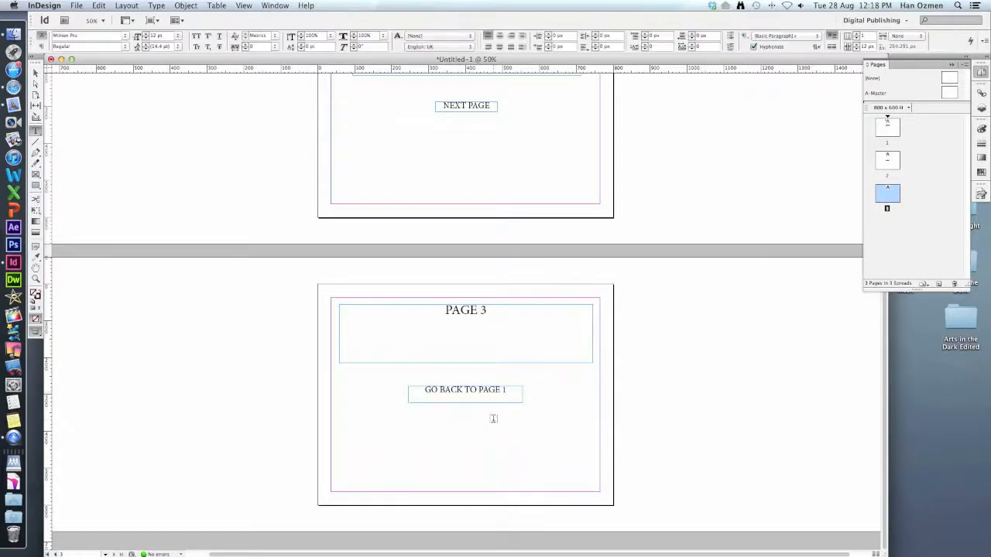
click(35, 73)
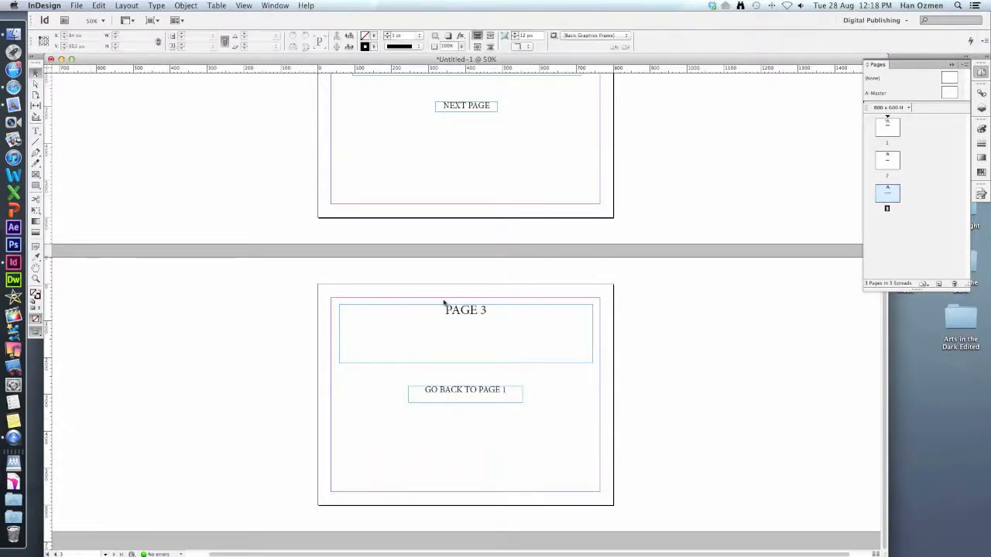
- Using the Digital Publishing workspace, convert the NEXT PAGE frame on page 1 into a button
scroll(443, 302, up, 5)
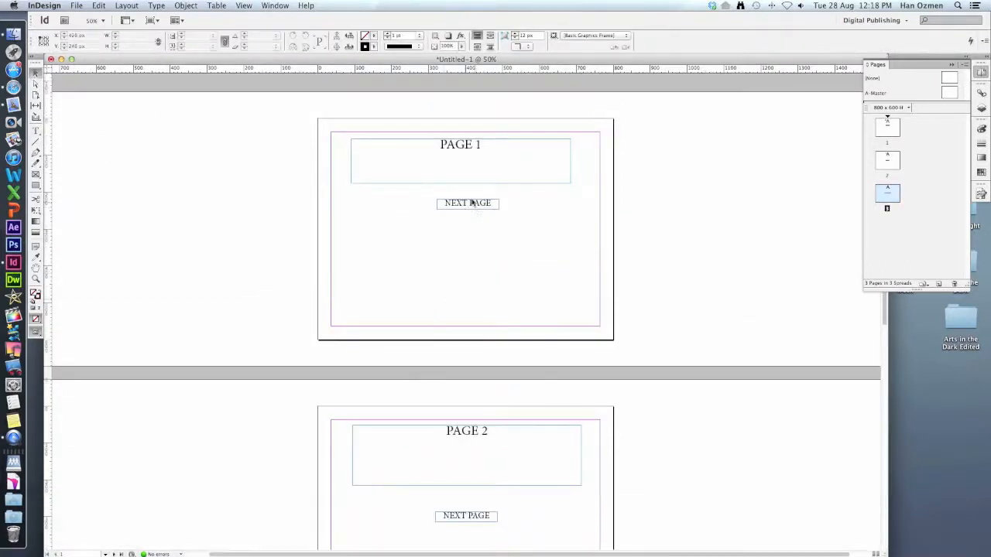
click(486, 207)
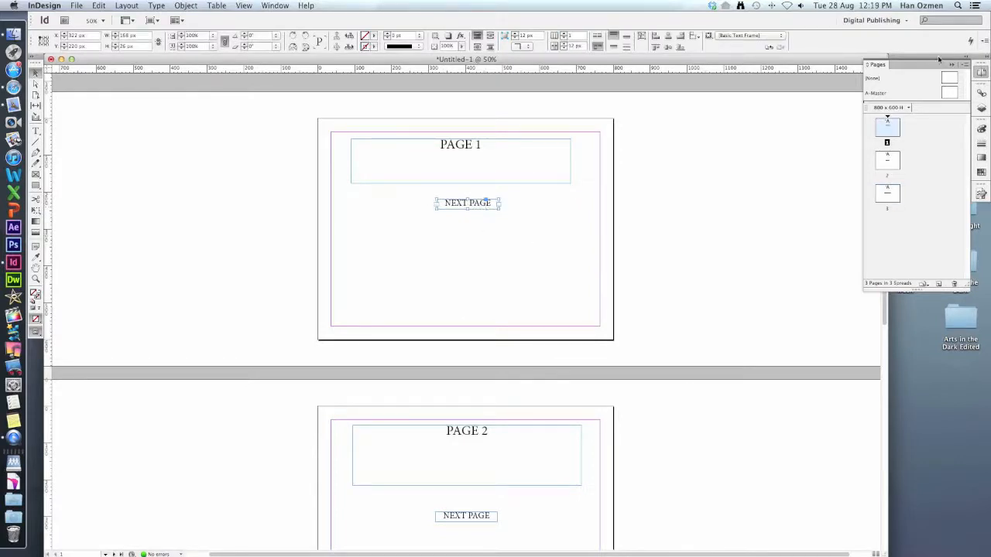
click(892, 23)
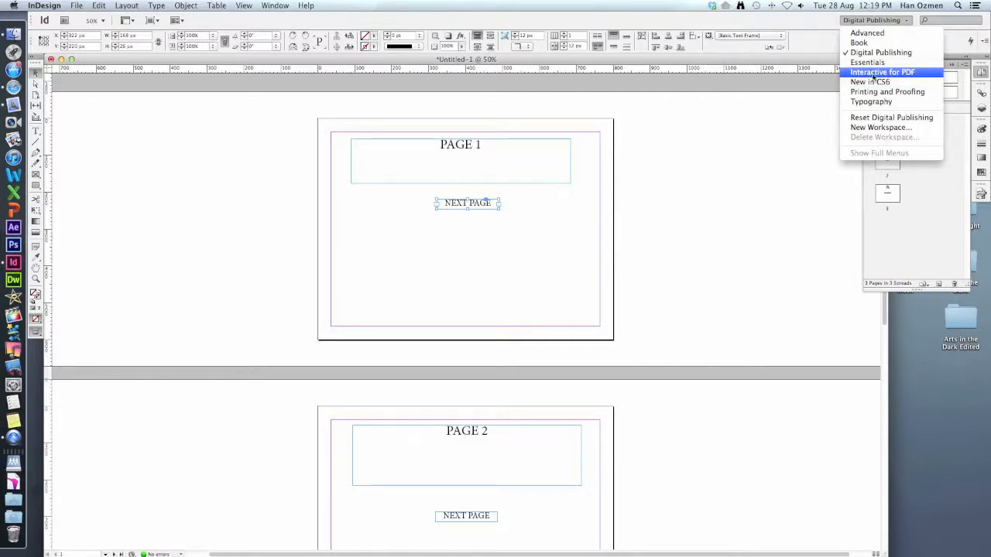
click(875, 52)
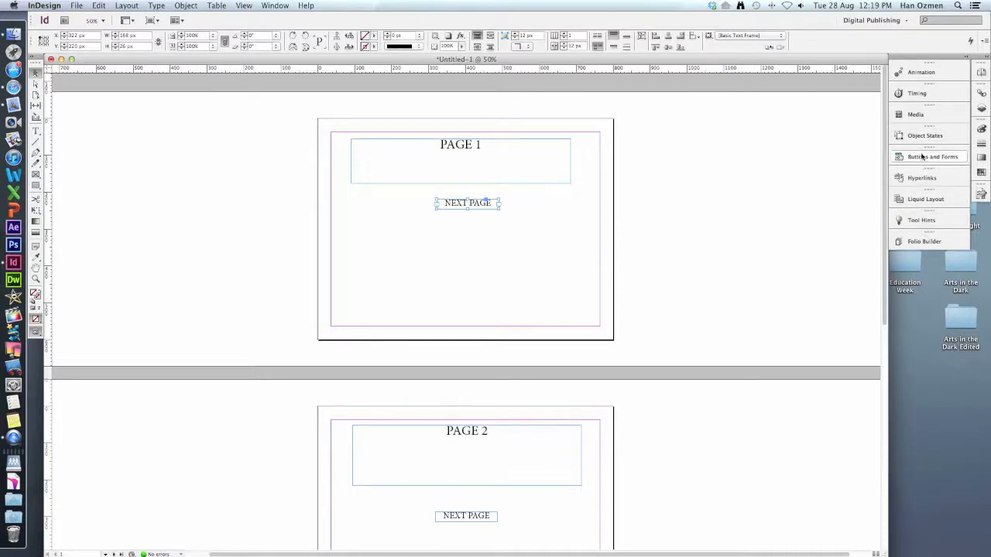
click(922, 157)
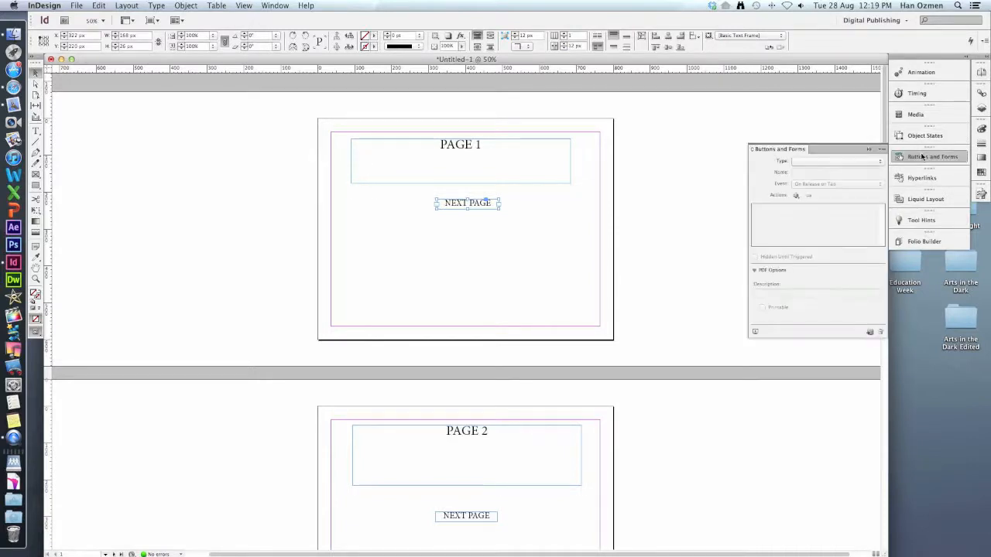
click(844, 164)
click(825, 164)
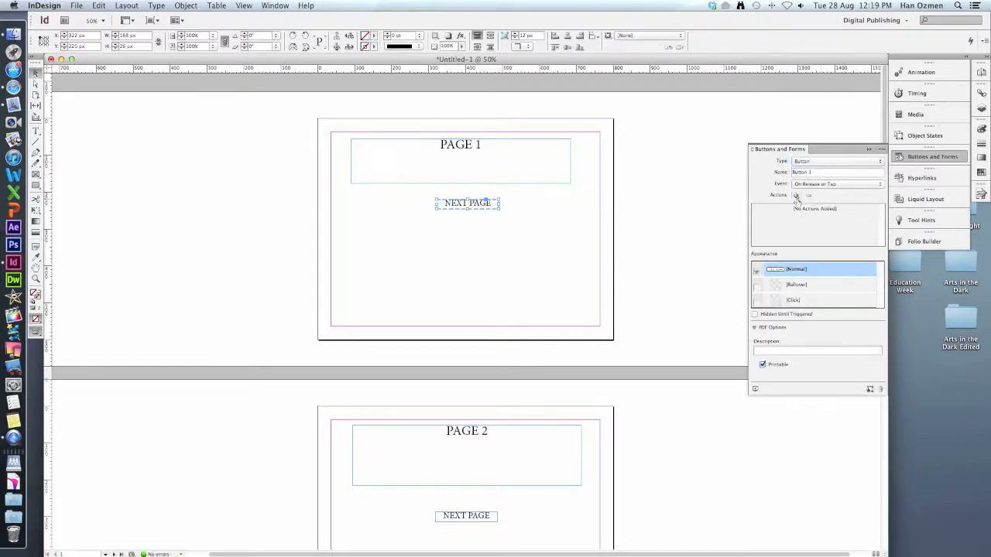
- Add a Go To Page action to the page 1 button with page 2 as its target
click(797, 196)
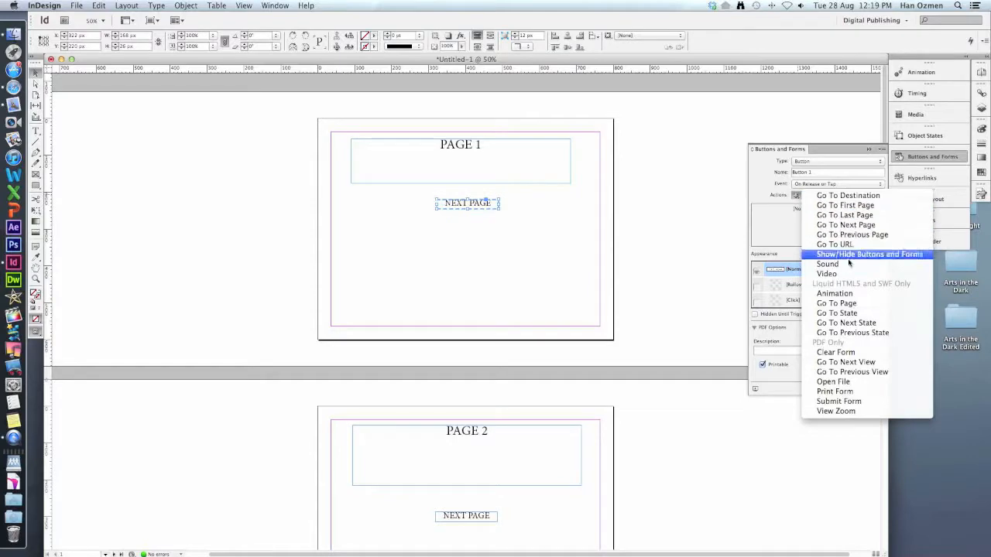
click(855, 304)
click(799, 264)
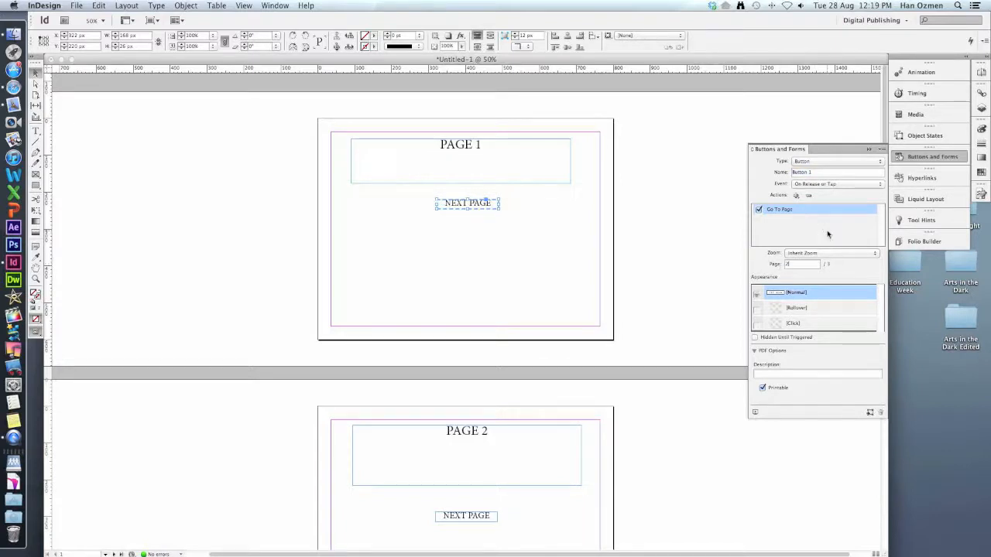
- Give the page 1 button the description GO TO PAGE 2 and the name PAGE 2 BUTTON
click(790, 375)
text(GE 3)
key(BackSpace)
text(2)
drag(811, 172, 752, 170)
text(PAGE 2 BUTTON)
- Convert the NEXT PAGE frame on page 2 into a button
scroll(464, 274, down, 3)
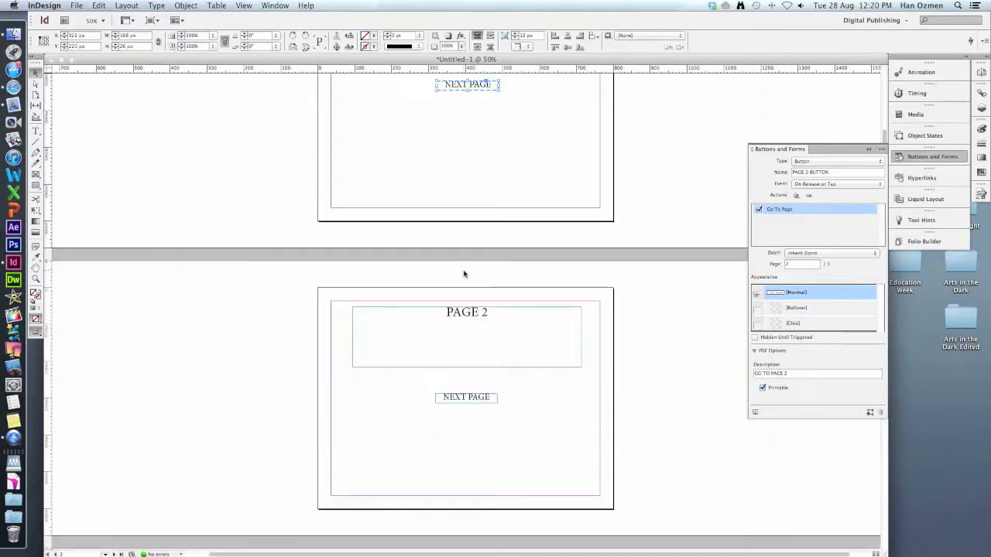
click(486, 399)
double_click(486, 399)
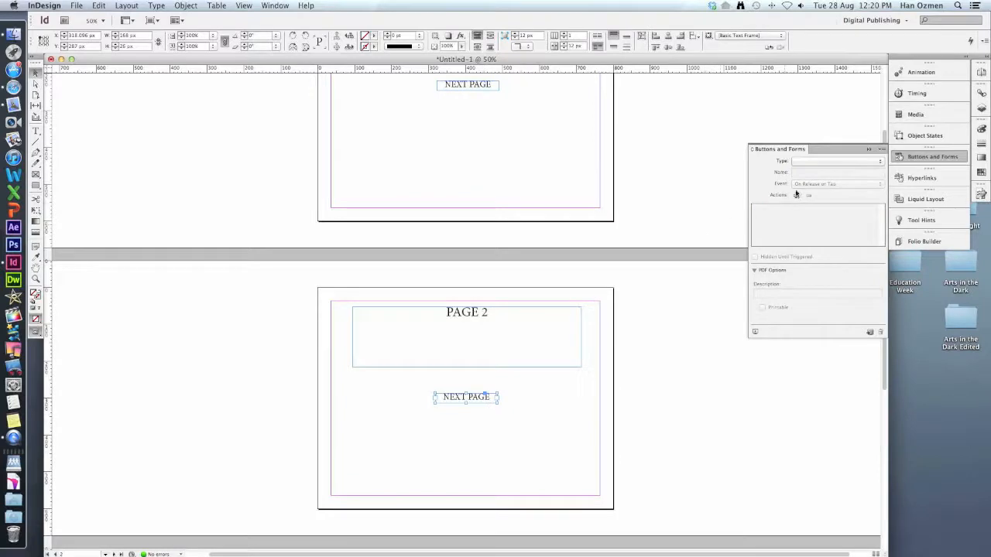
click(803, 161)
click(805, 161)
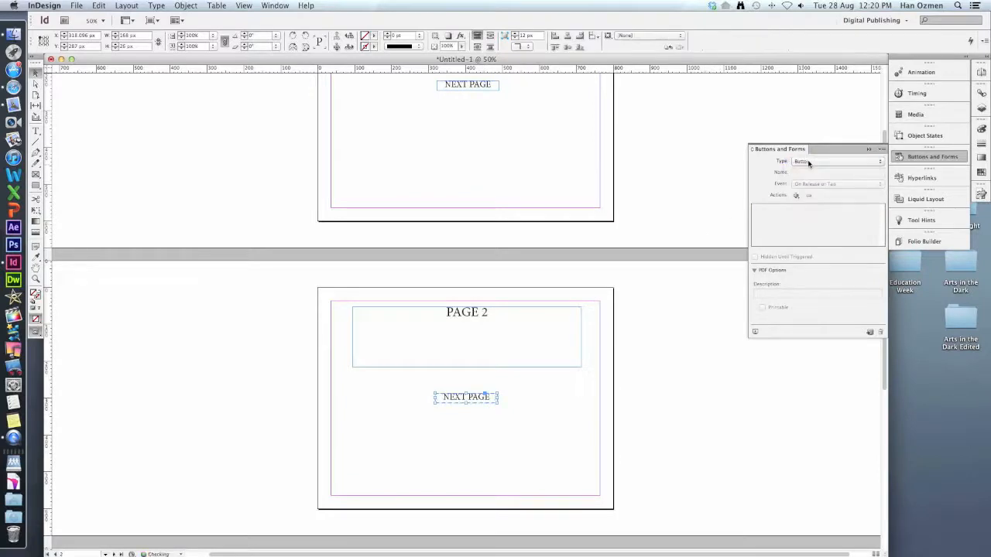
- Add a Go To Page action to the page 2 button with page 3 as its target
click(797, 195)
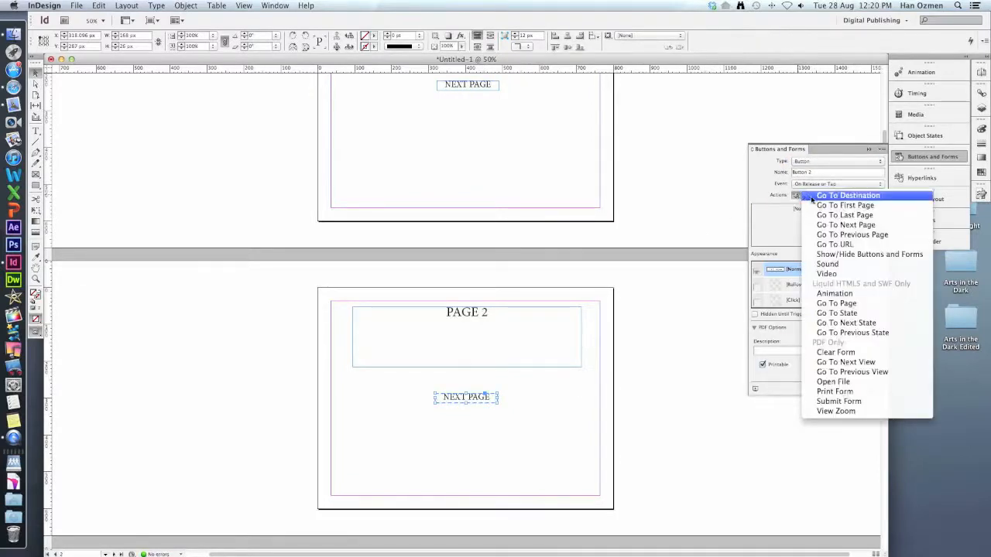
click(836, 304)
click(801, 265)
text(3)
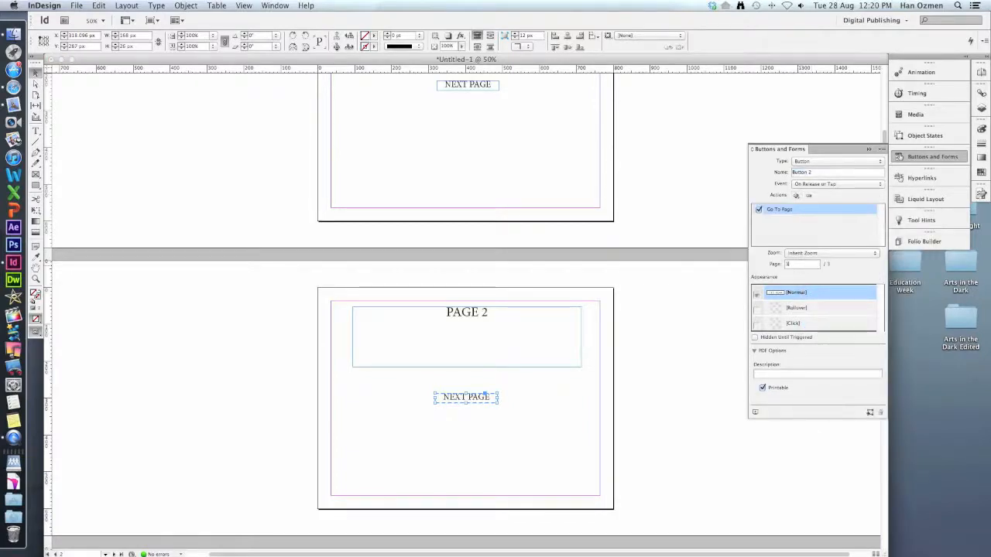
- Give the page 2 button the description "go to page 3" and the name "Page 3 Button"
click(784, 374)
text(go to plage 3)
click(817, 173)
text(Page 3 Button)
- Convert the GO BACK TO PAGE 1 frame on page 3 into a button with a Go To Page action targeting page 1
scroll(584, 331, down, 8)
click(524, 399)
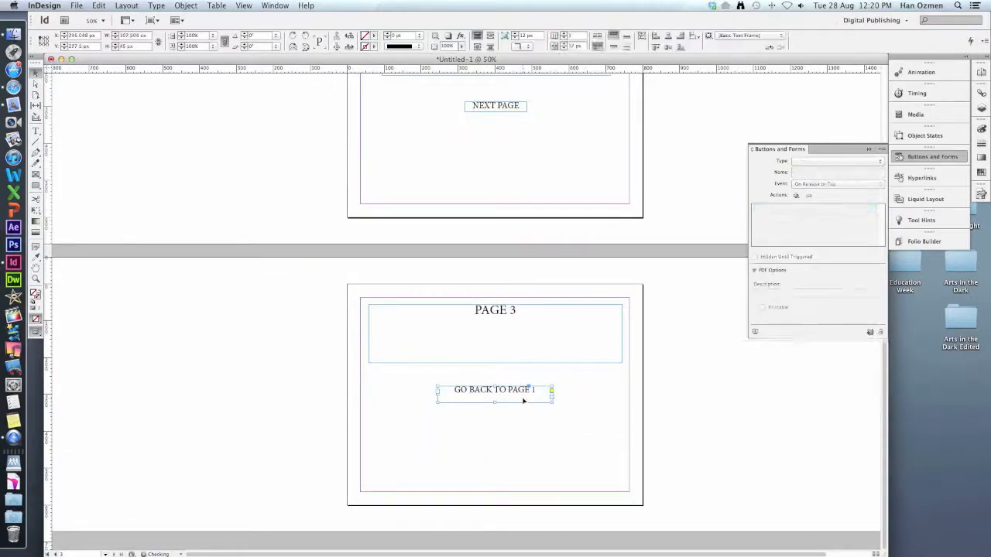
click(795, 196)
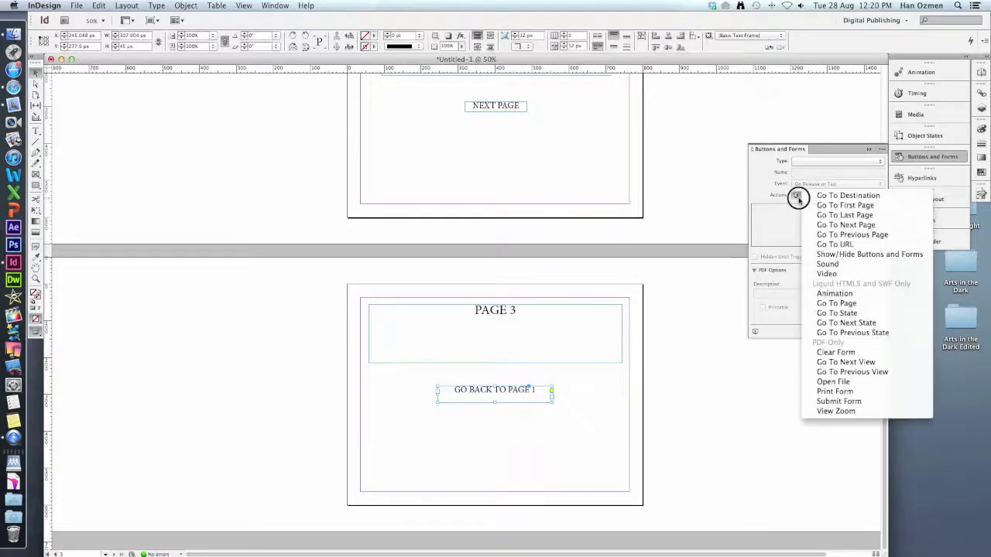
click(782, 175)
click(810, 162)
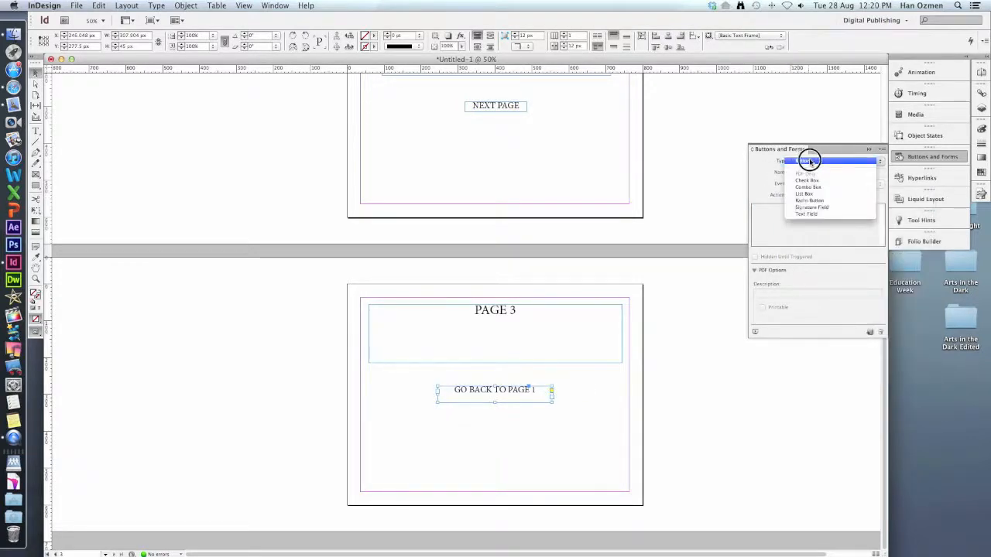
click(809, 162)
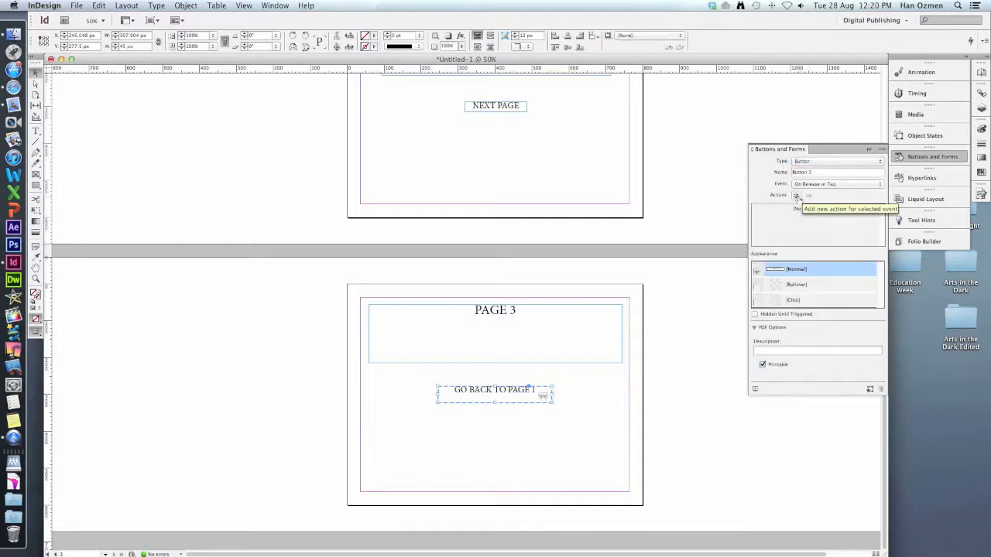
click(796, 197)
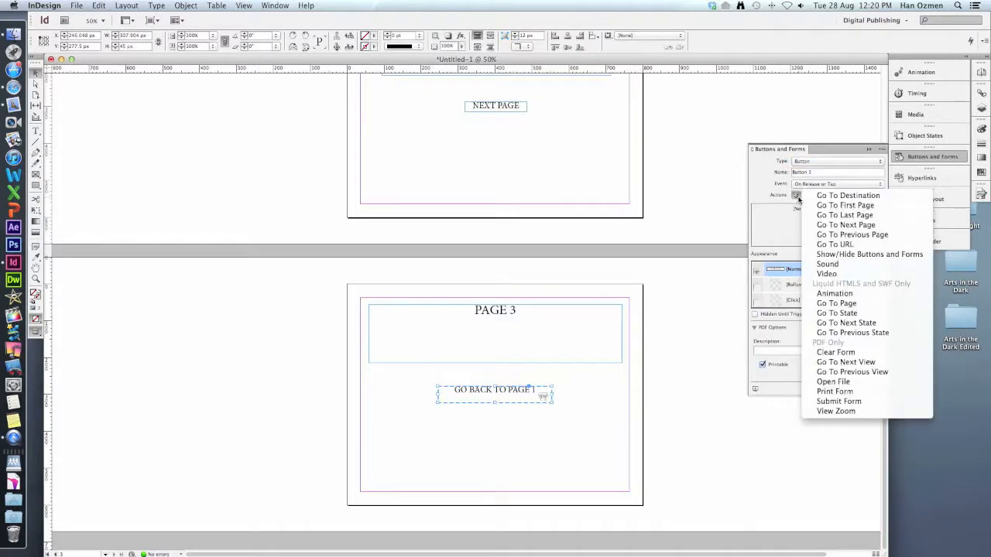
click(836, 303)
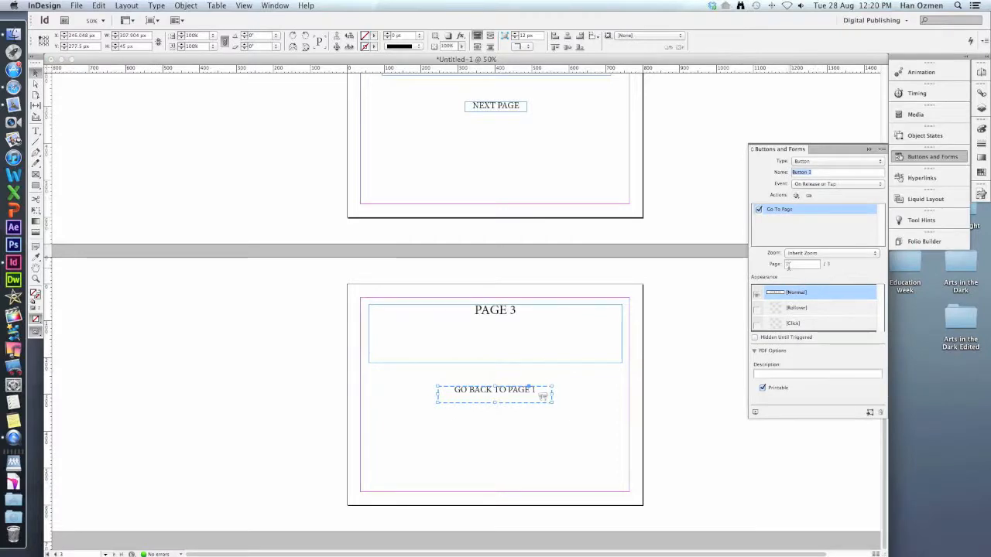
- Give the page 3 button the description "Go to page 1" and the name "Go to Page 1"
click(778, 372)
text(Go to page 1)
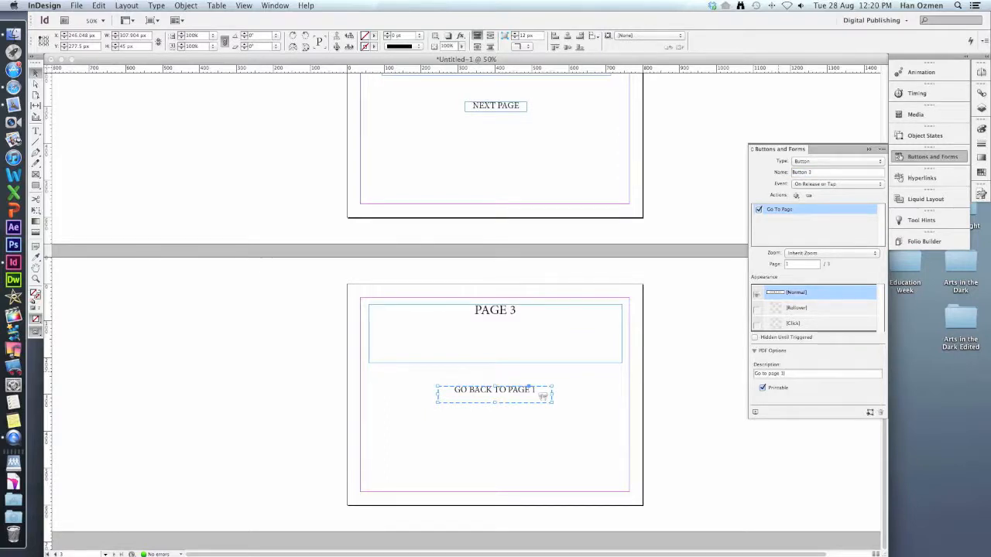
click(809, 172)
text(Go)
key(BackSpace)
text(o to Page 1)
click(869, 149)
click(595, 389)
- Review the headings and navigation buttons across all three pages
scroll(595, 391, up, 10)
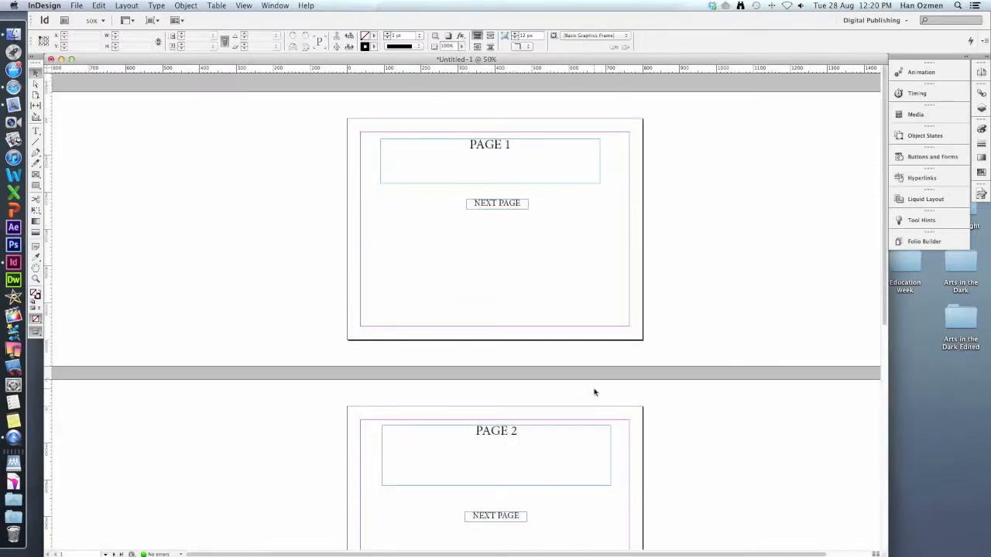
scroll(594, 393, down, 10)
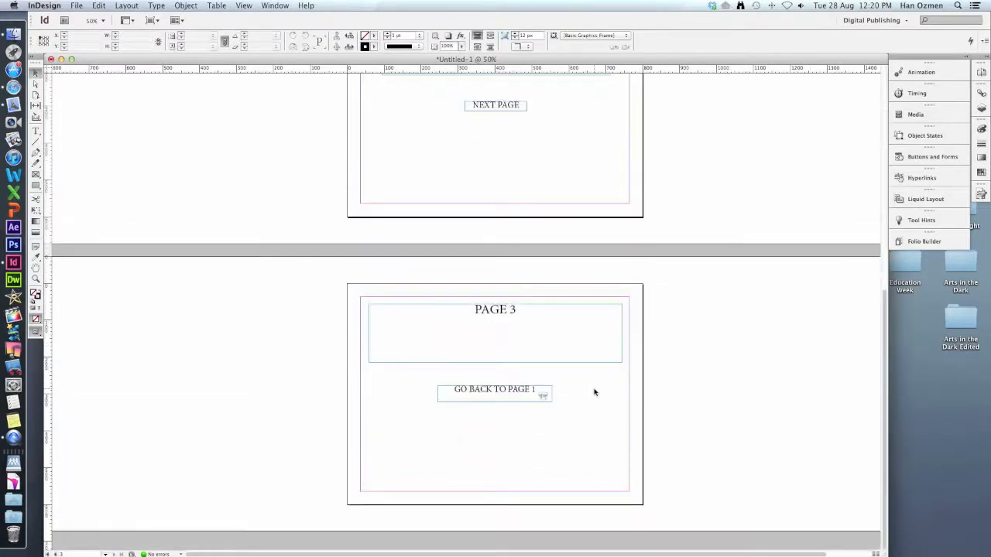
scroll(594, 392, up, 10)
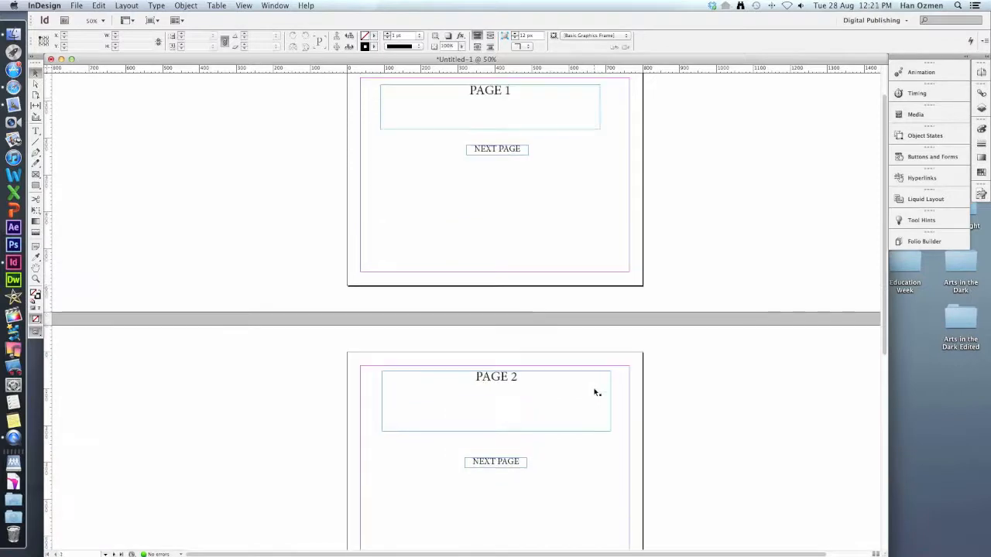
scroll(581, 366, up, 2)
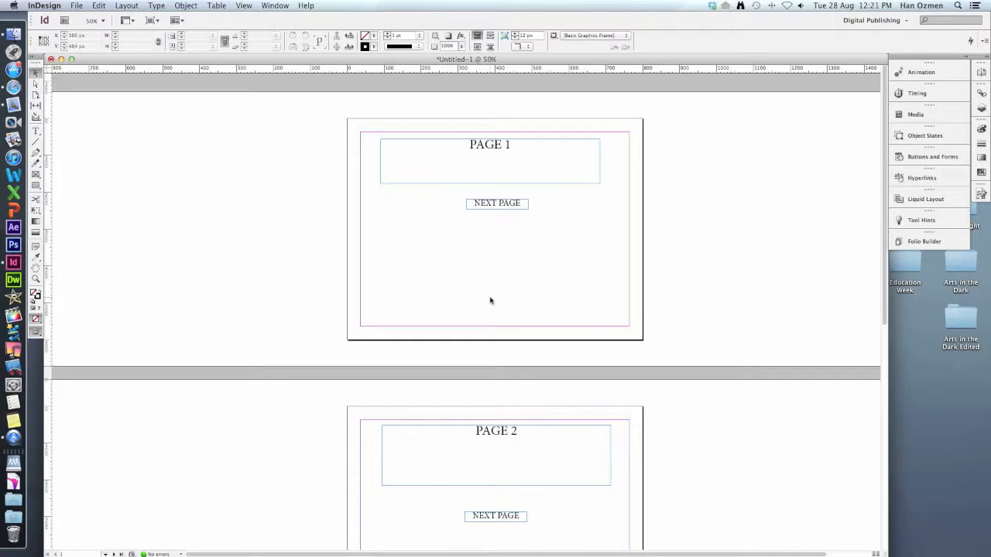
click(522, 277)
scroll(521, 279, down, 5)
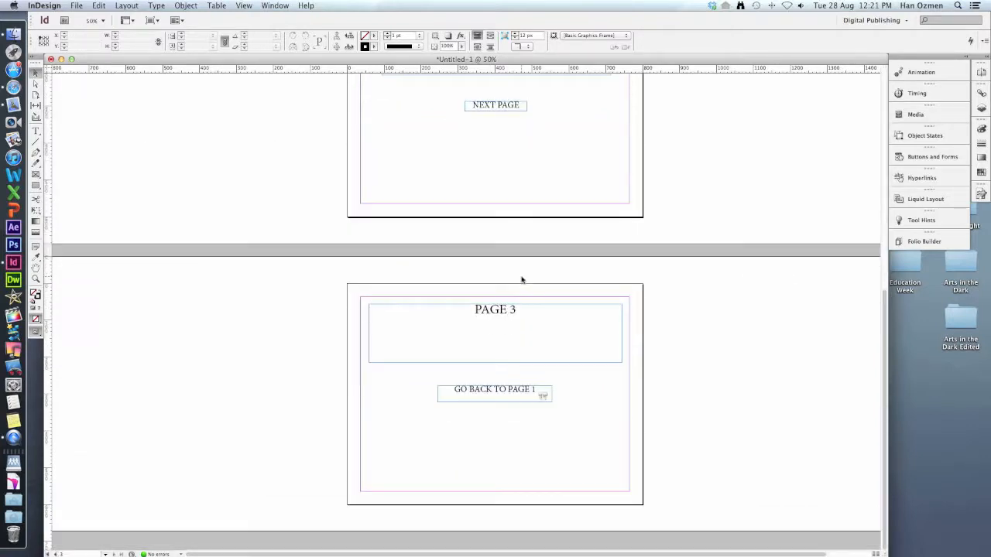
scroll(486, 220, up, 3)
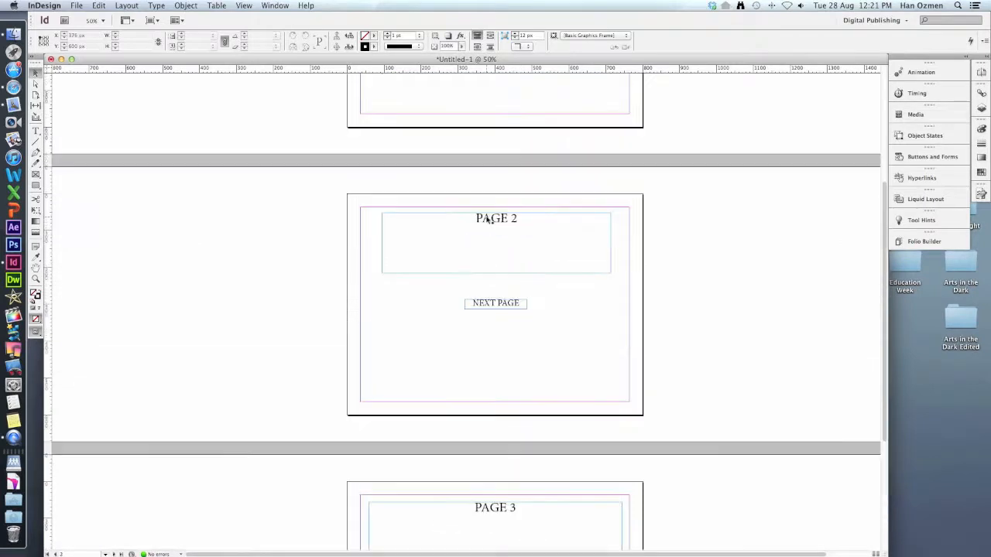
- Place IMG_0142.JPG from the Arts in the Dark Photos folder on page 2 at about 421 x 281 px
click(77, 5)
click(130, 128)
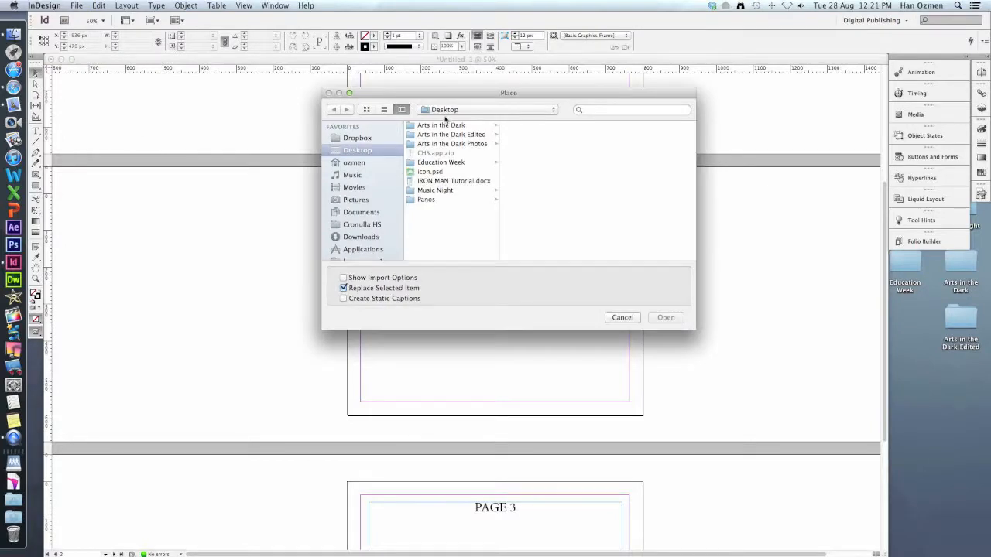
click(441, 126)
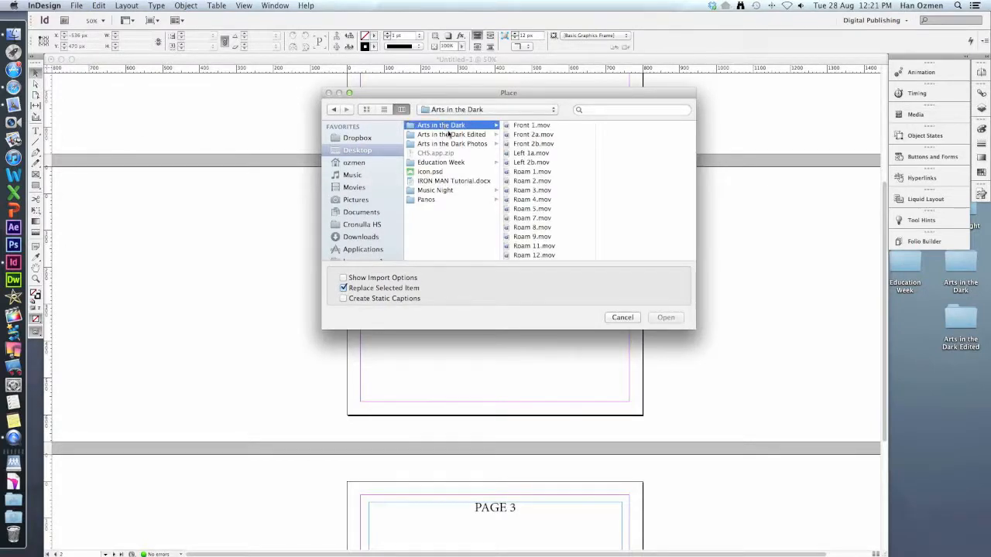
click(448, 134)
click(456, 144)
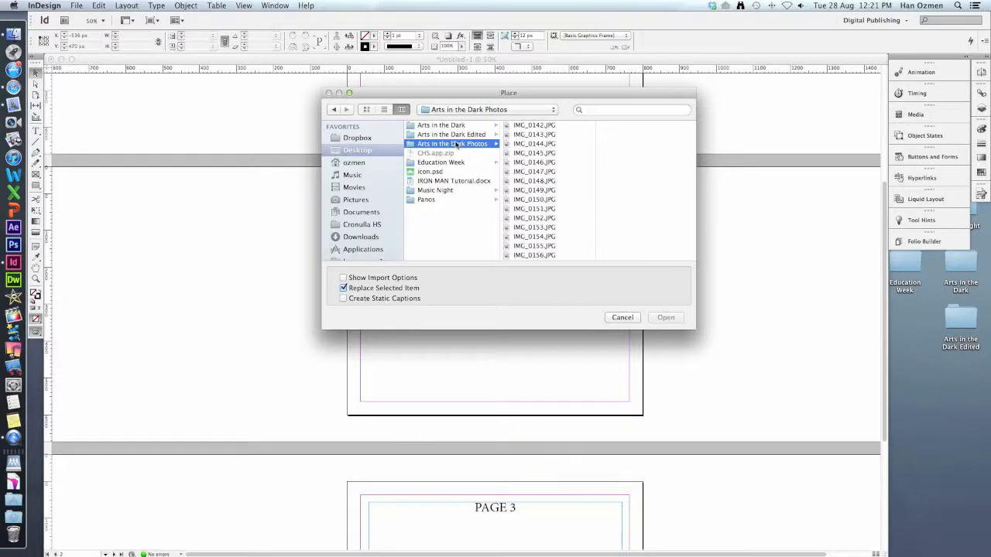
double_click(537, 126)
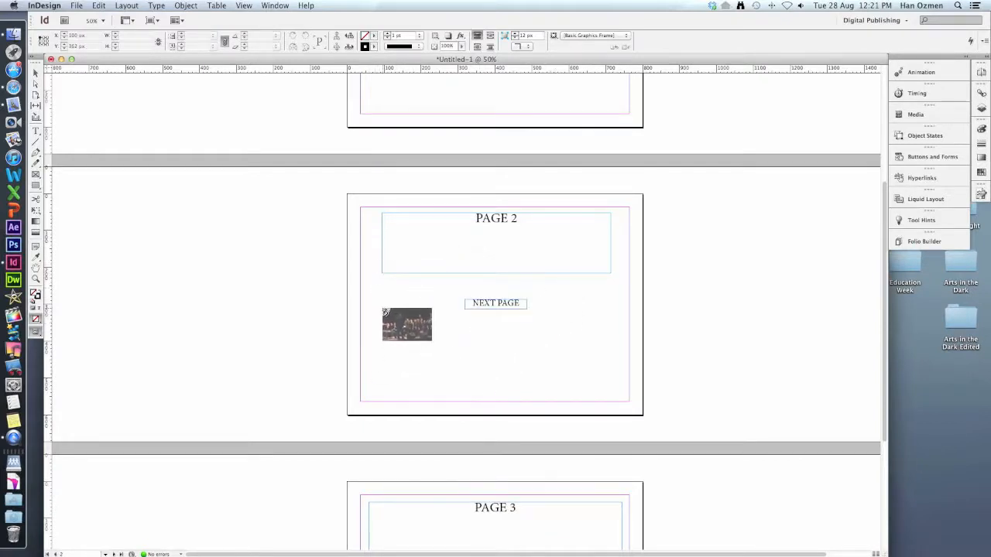
drag(385, 310, 537, 380)
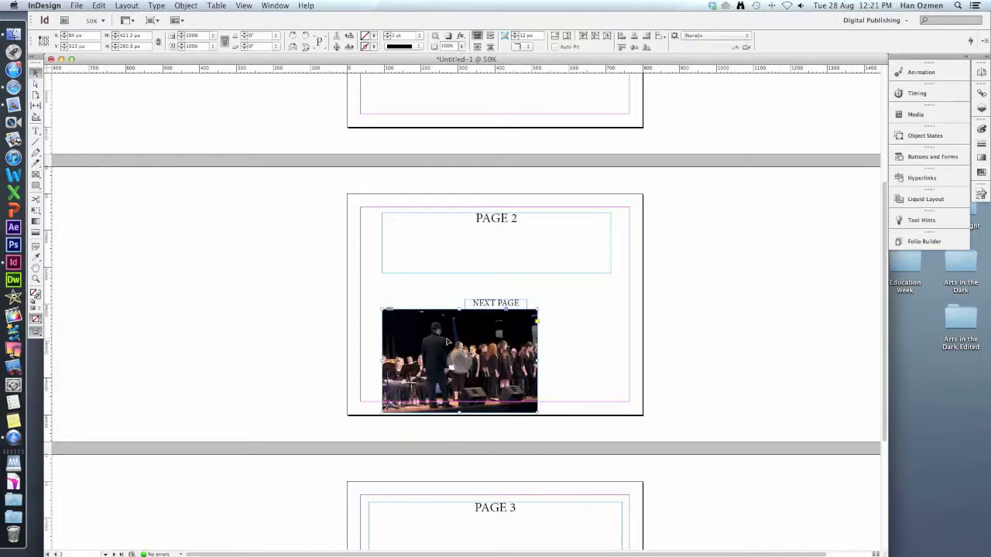
- Scale the page 2 photo down to about 271 x 188 px and centre it on the page below the NEXT PAGE button
drag(445, 340, 473, 341)
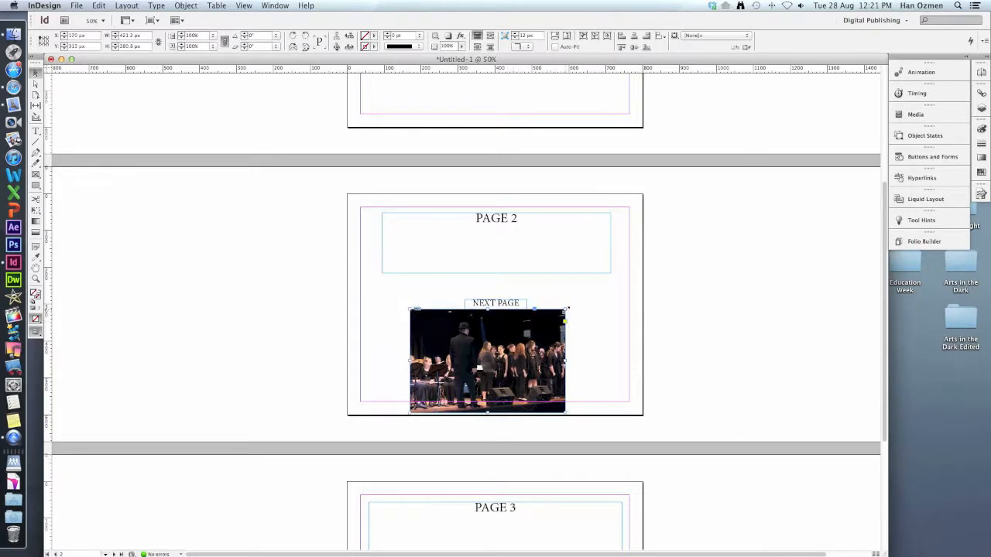
drag(566, 308, 519, 332)
drag(520, 333, 561, 308)
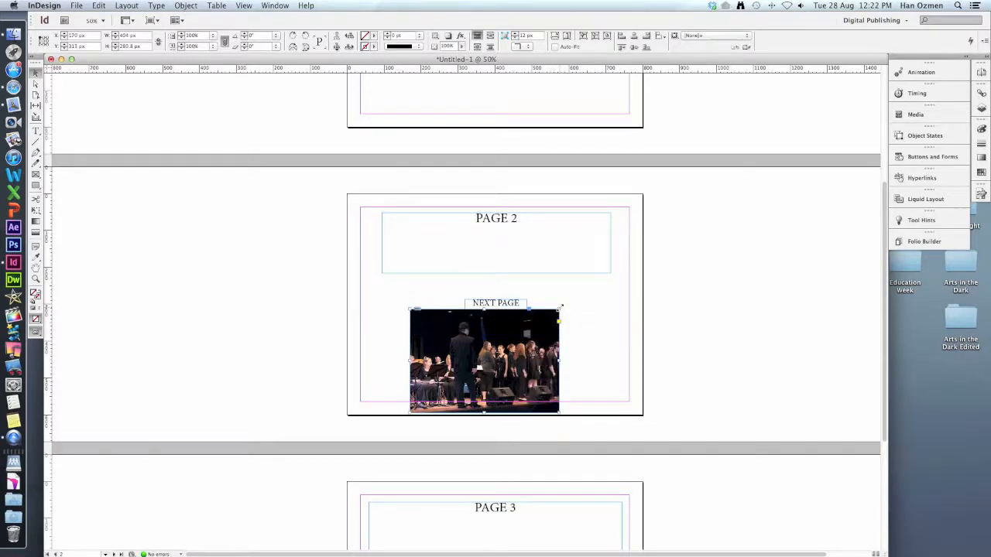
drag(560, 308, 510, 342)
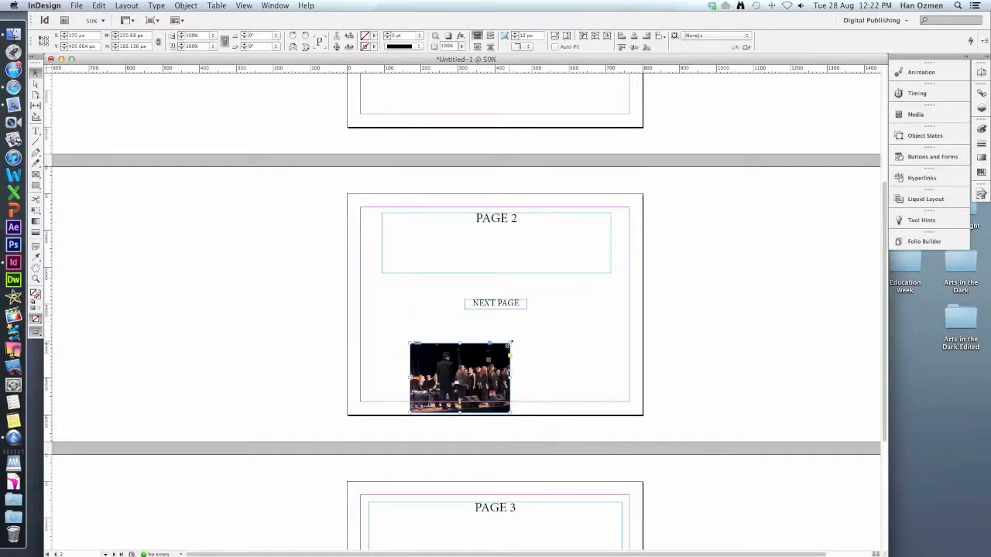
drag(484, 378, 519, 353)
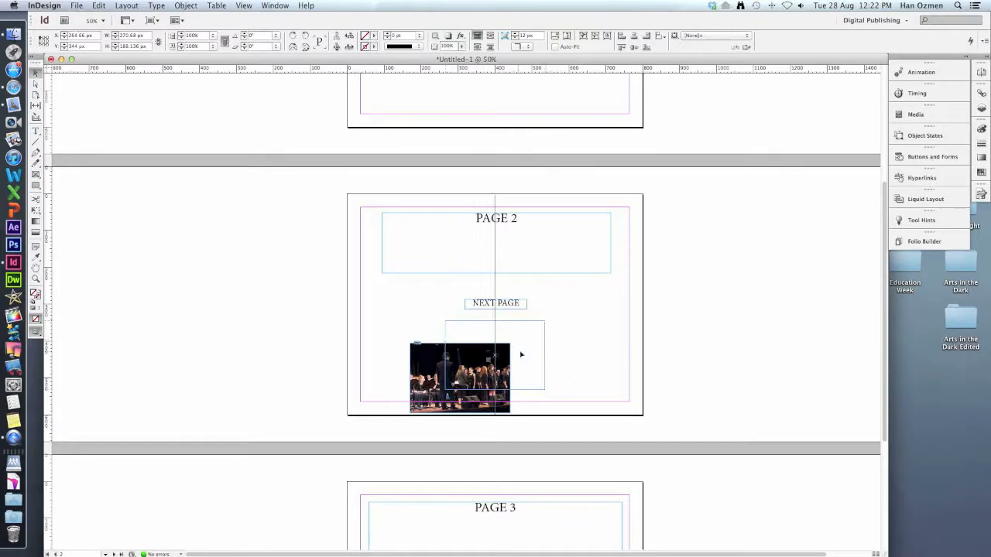
click(563, 341)
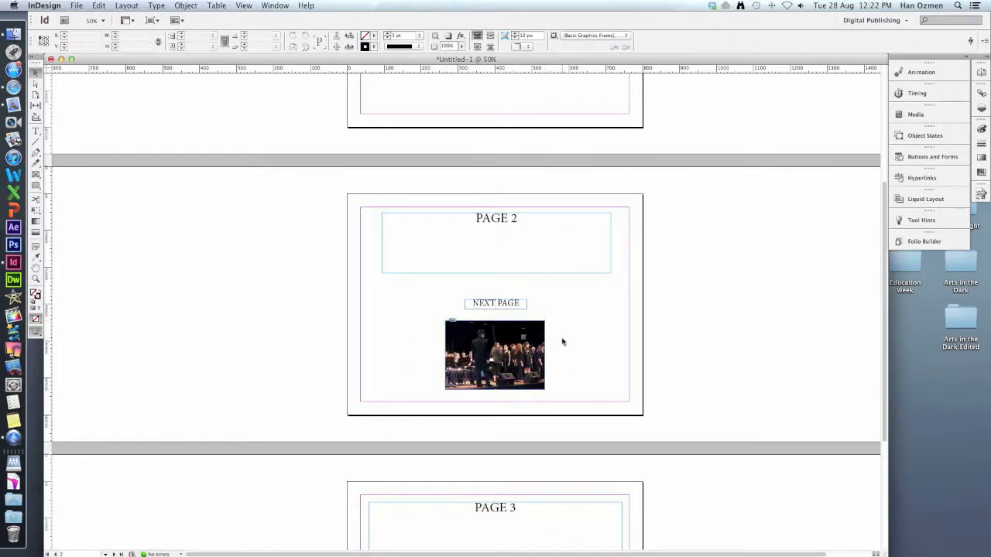
- Place another photo from the Arts in the Dark Photos folder on page 3, below the GO BACK TO PAGE 1 button
scroll(563, 342, down, 5)
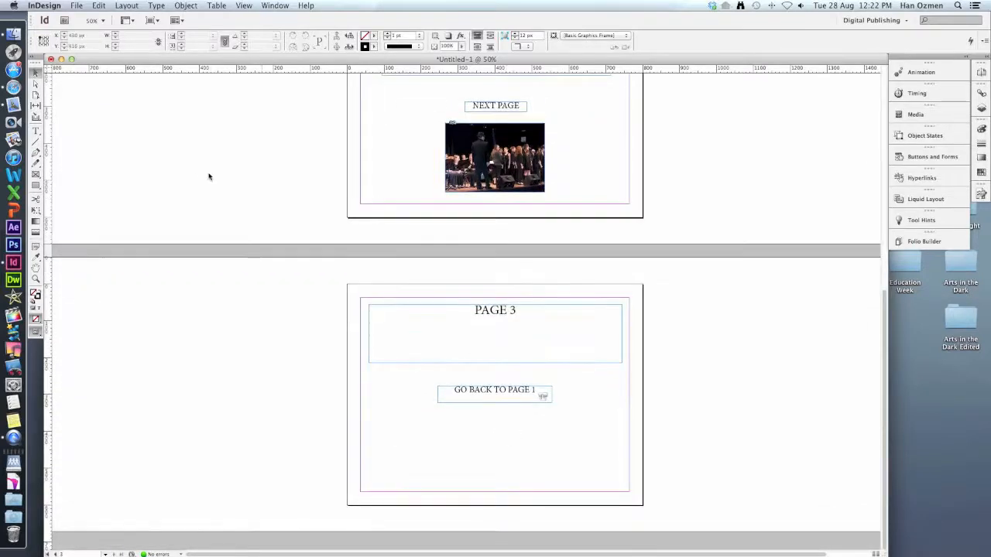
click(77, 7)
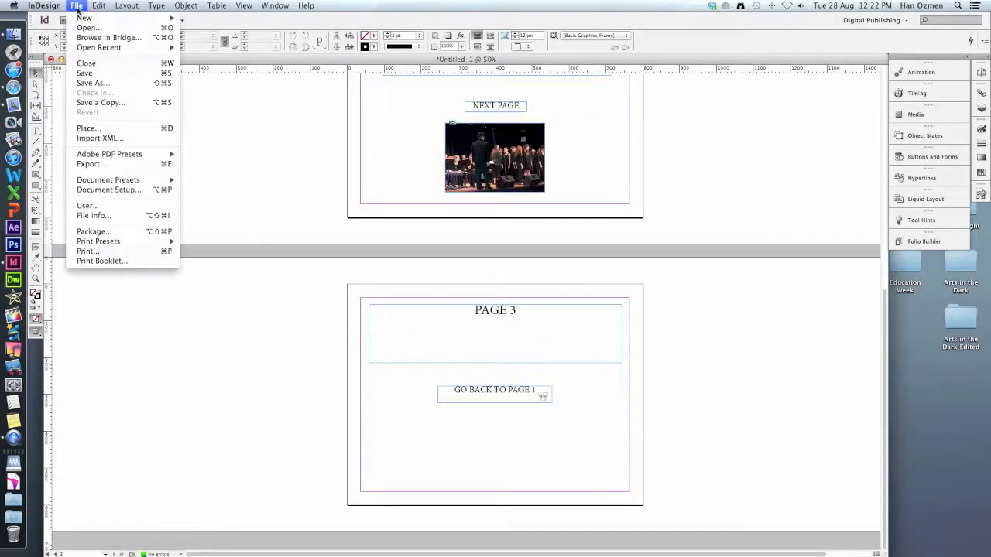
click(136, 130)
double_click(546, 139)
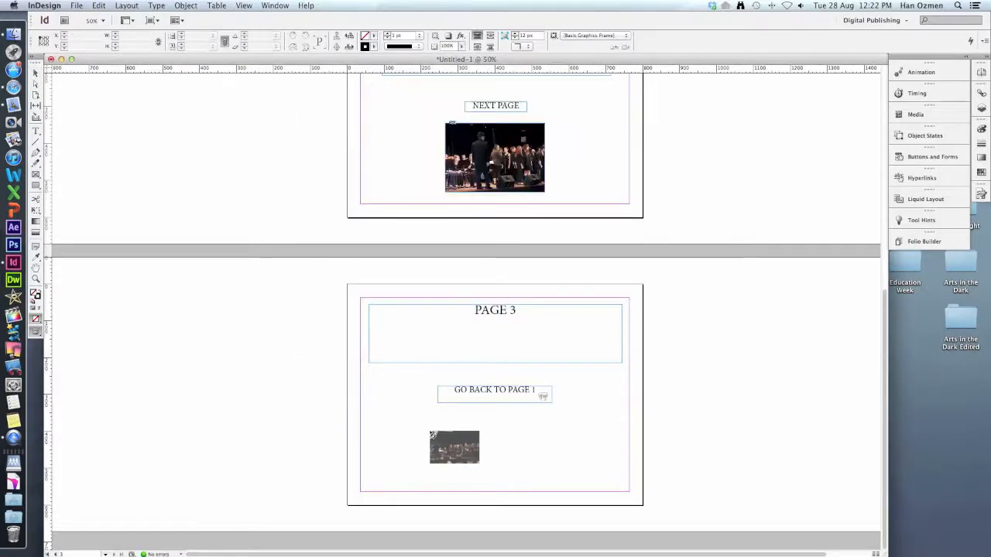
drag(449, 415, 544, 459)
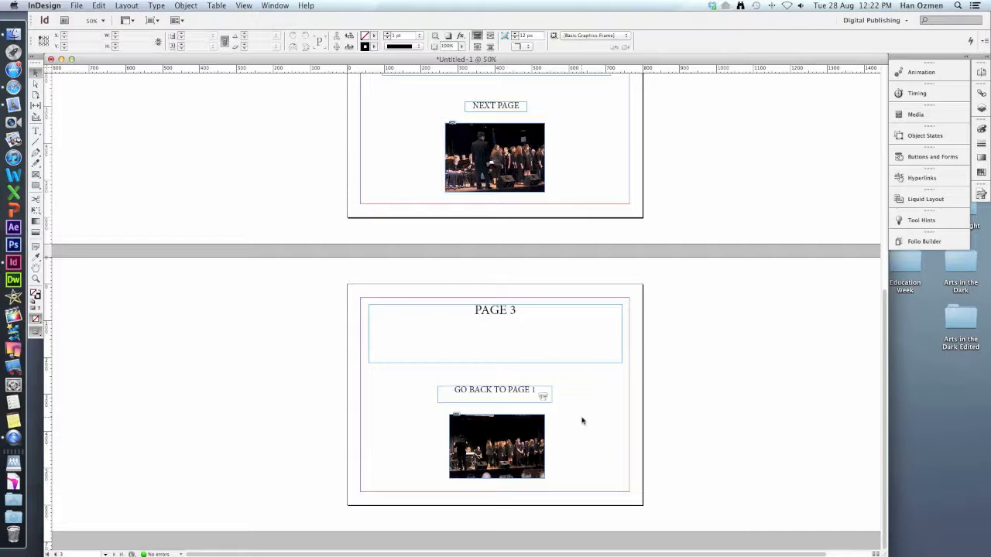
- Start an export of the document to the Desktop as Indesign.swf in Flash Player (SWF) format
scroll(581, 420, up, 10)
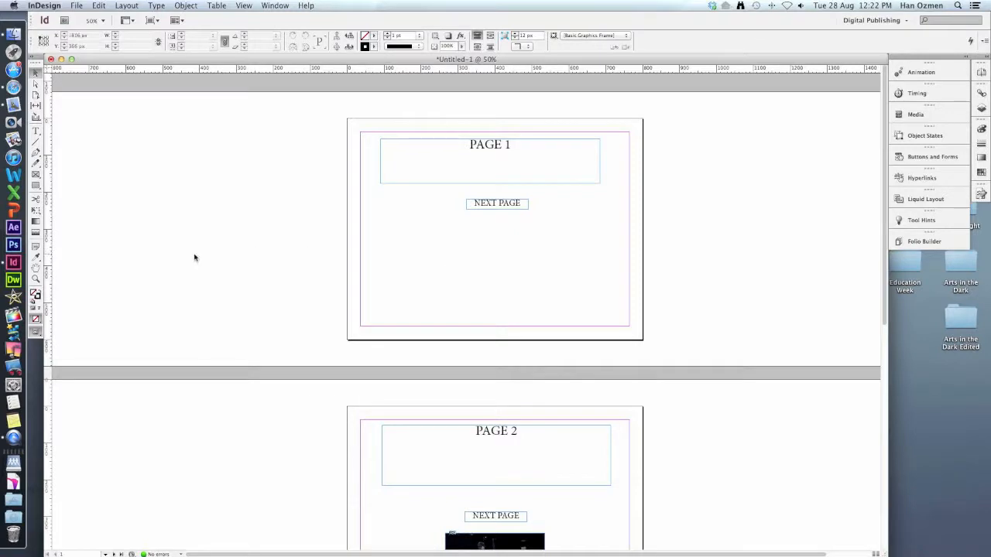
click(76, 5)
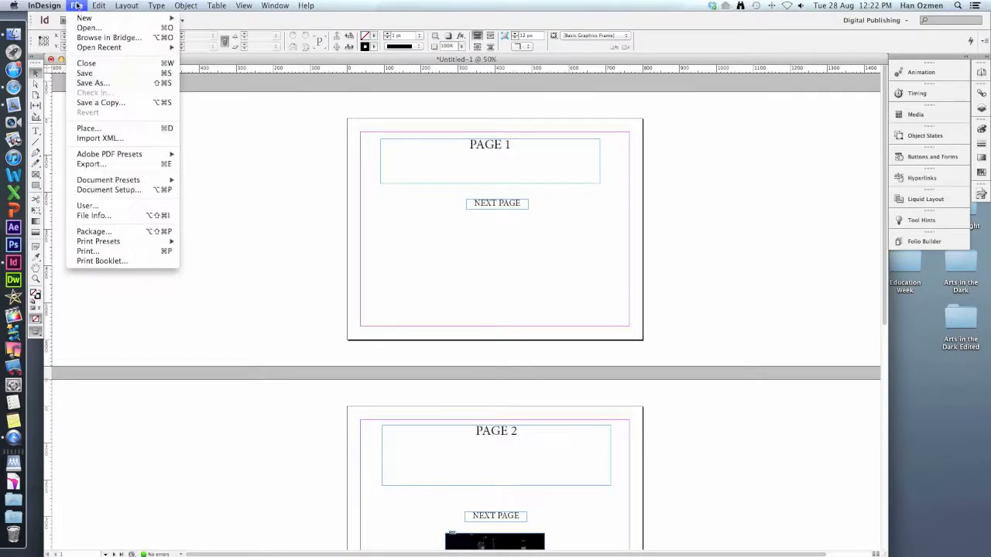
click(115, 164)
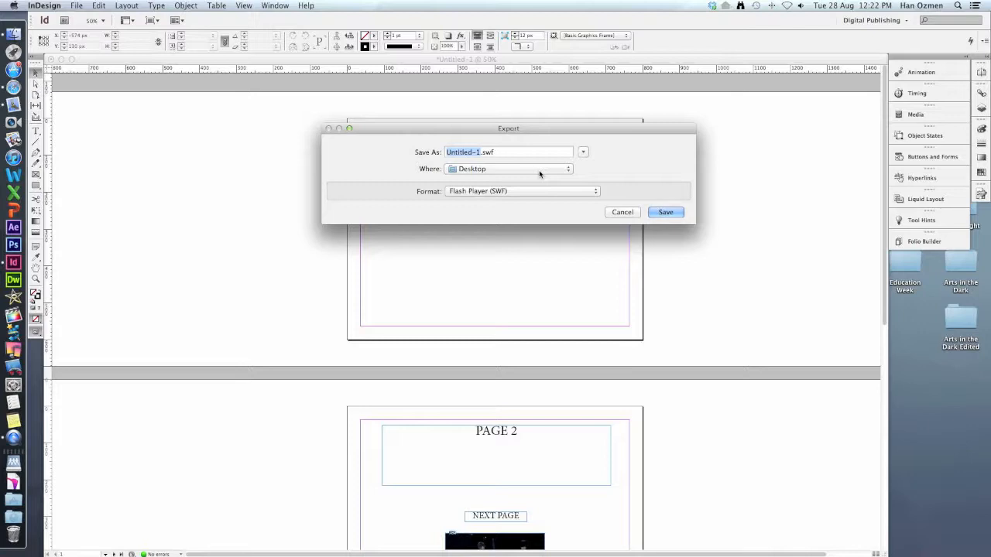
text(Indesign)
click(539, 171)
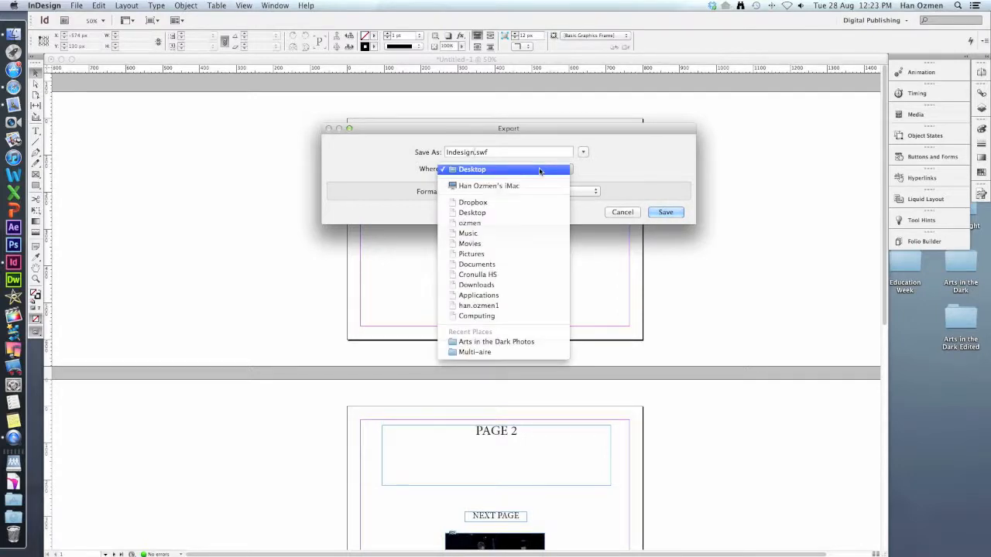
click(539, 170)
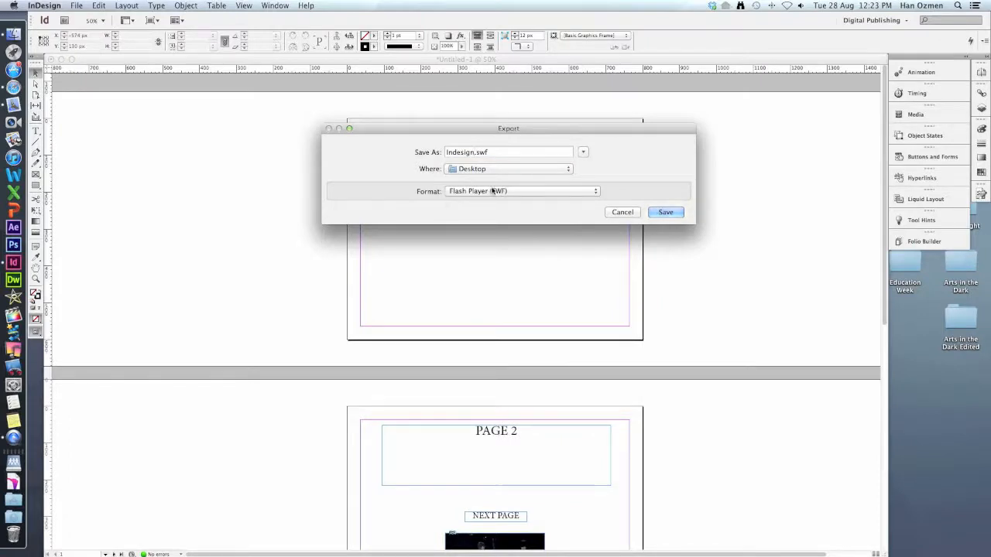
click(533, 190)
click(511, 194)
click(667, 213)
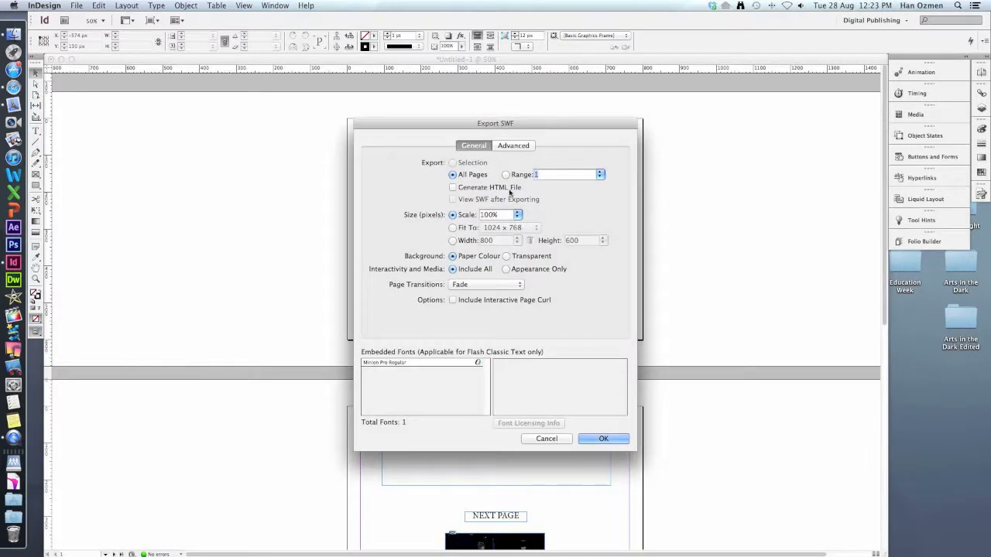
- Export all pages to SWF at 100% scale, without an HTML file or interactive page curl
click(454, 186)
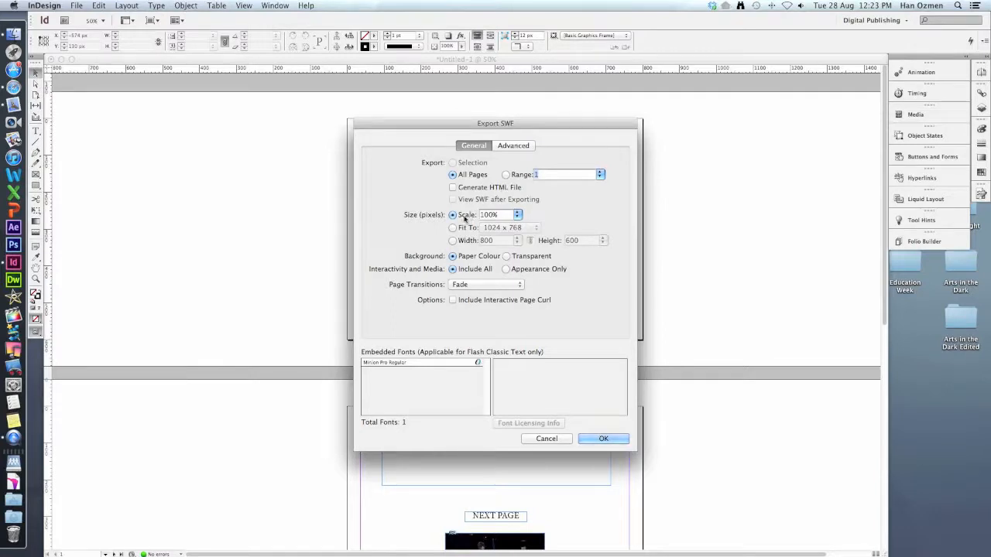
click(453, 300)
click(452, 300)
click(592, 438)
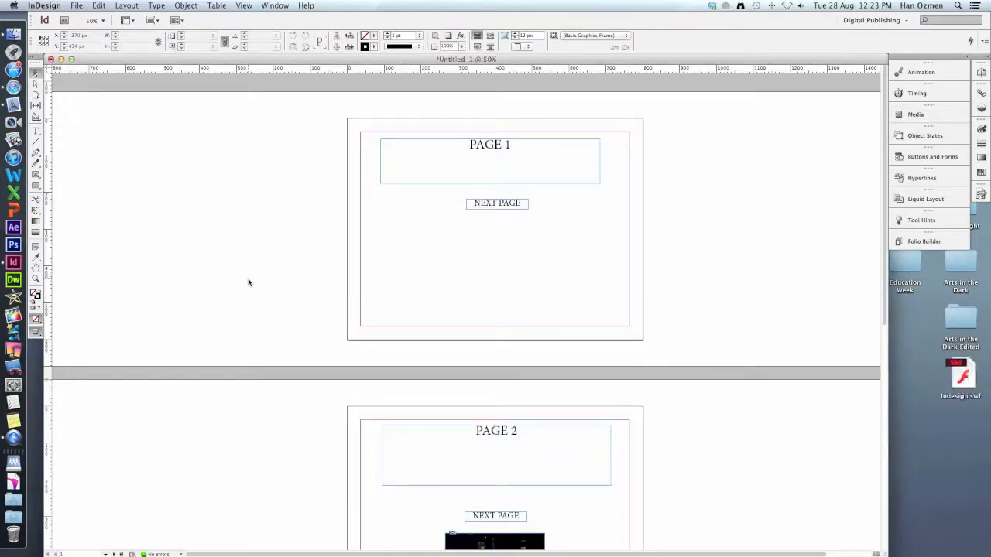
- Open the exported Indesign.swf from the Desktop in Flash Player and move its window to the middle of the screen
key(F11)
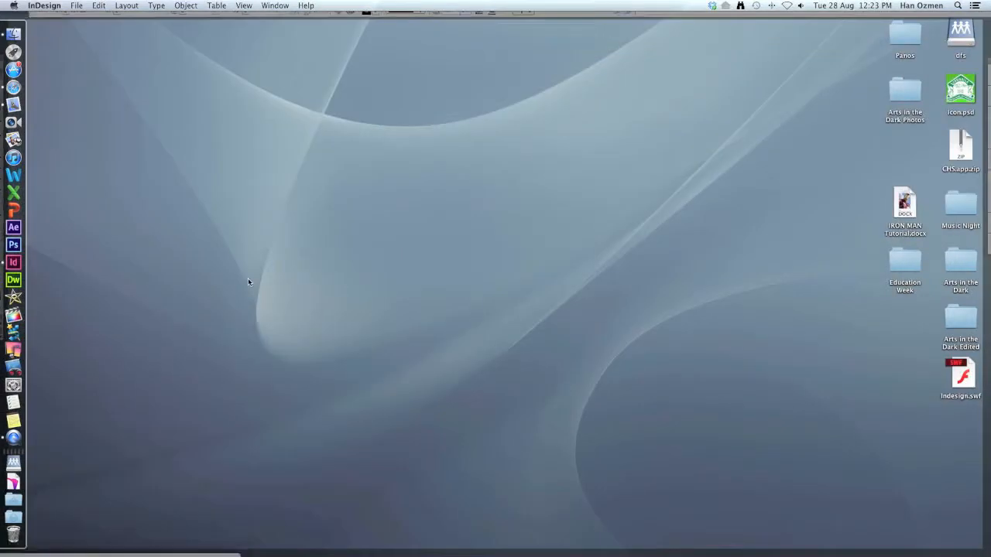
drag(960, 375, 448, 265)
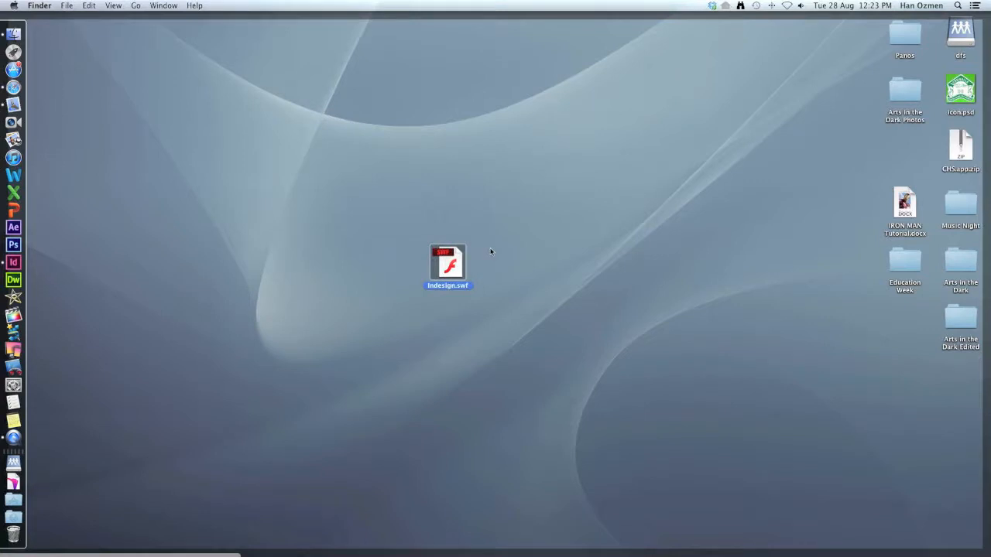
double_click(452, 265)
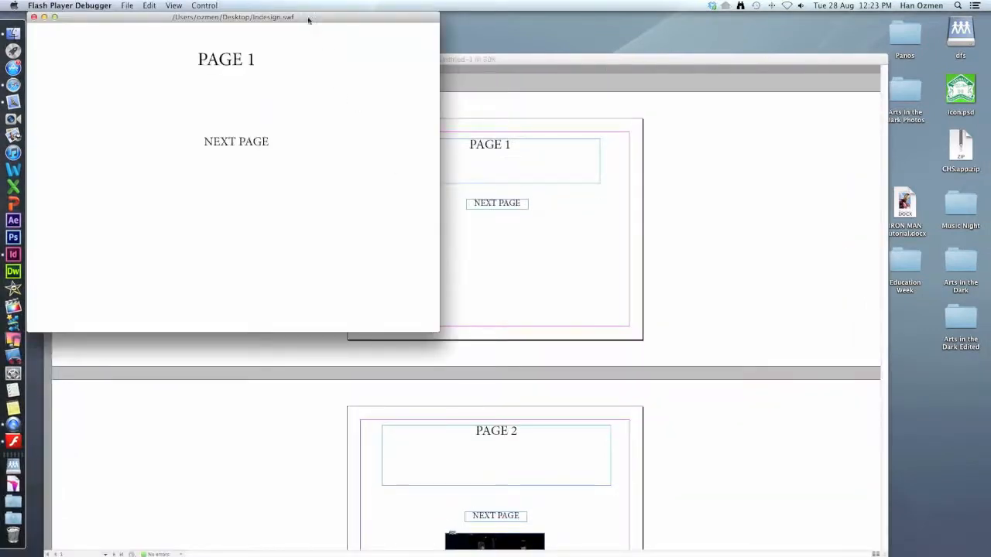
drag(296, 18, 541, 114)
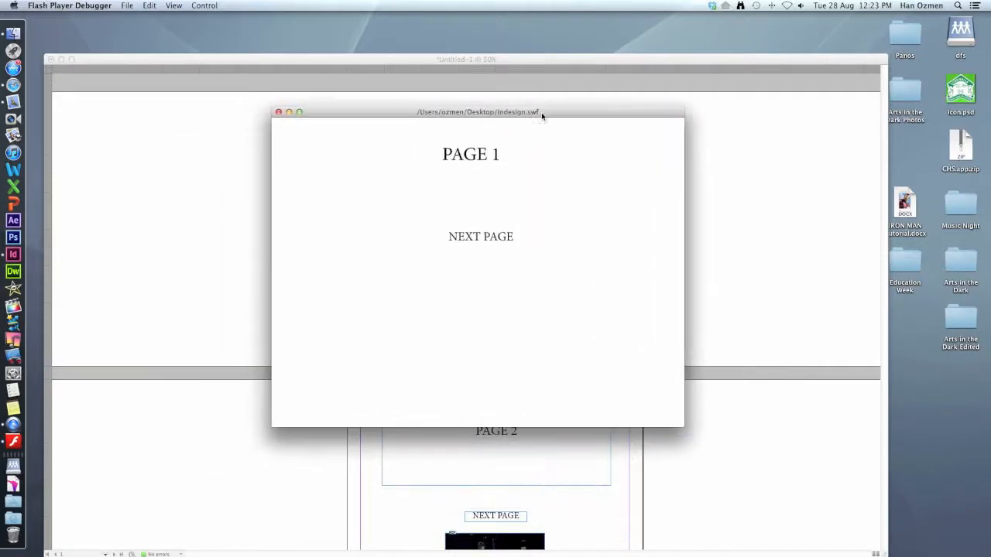
- Test the NEXT PAGE and GO BACK TO PAGE 1 buttons by going through all three pages twice, ending on page 1
click(485, 236)
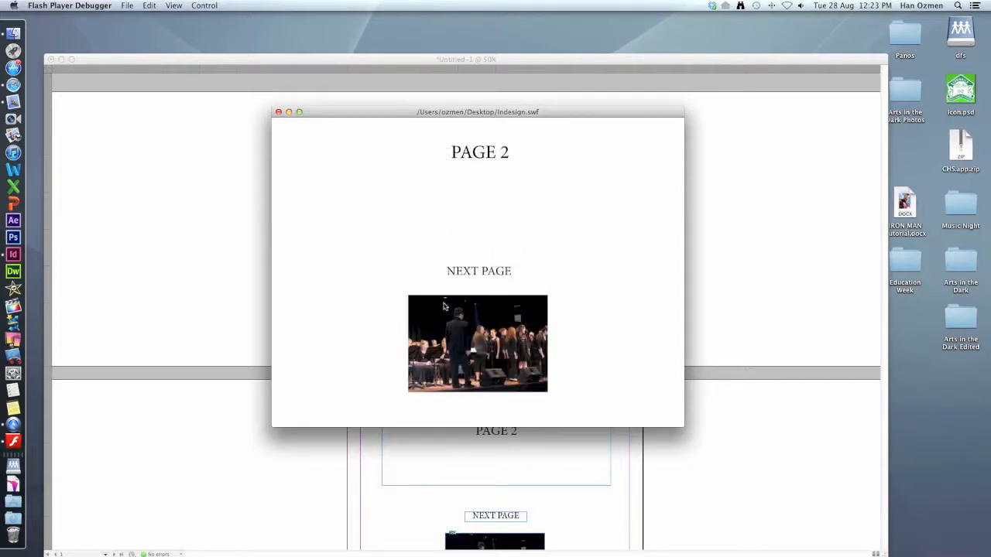
click(474, 270)
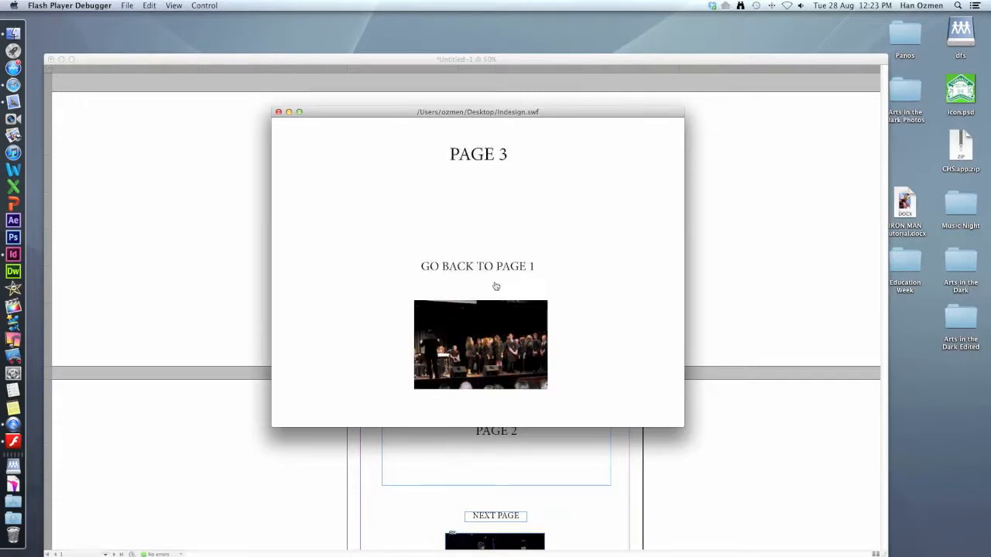
click(492, 267)
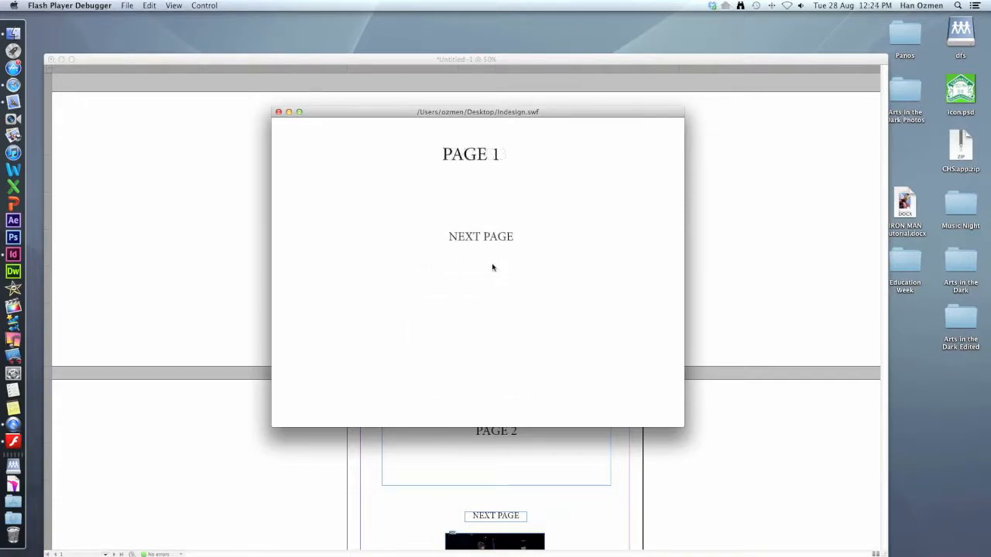
click(486, 239)
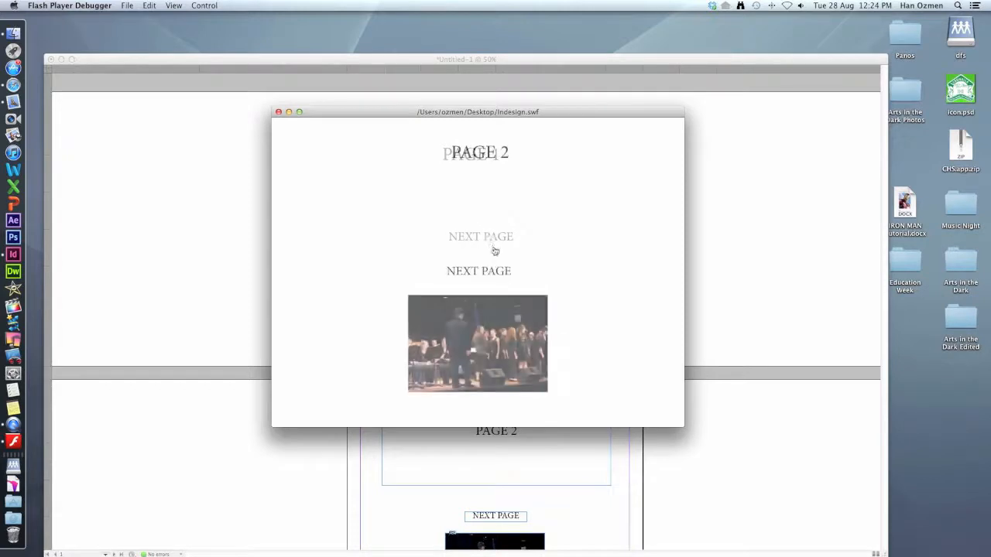
click(487, 272)
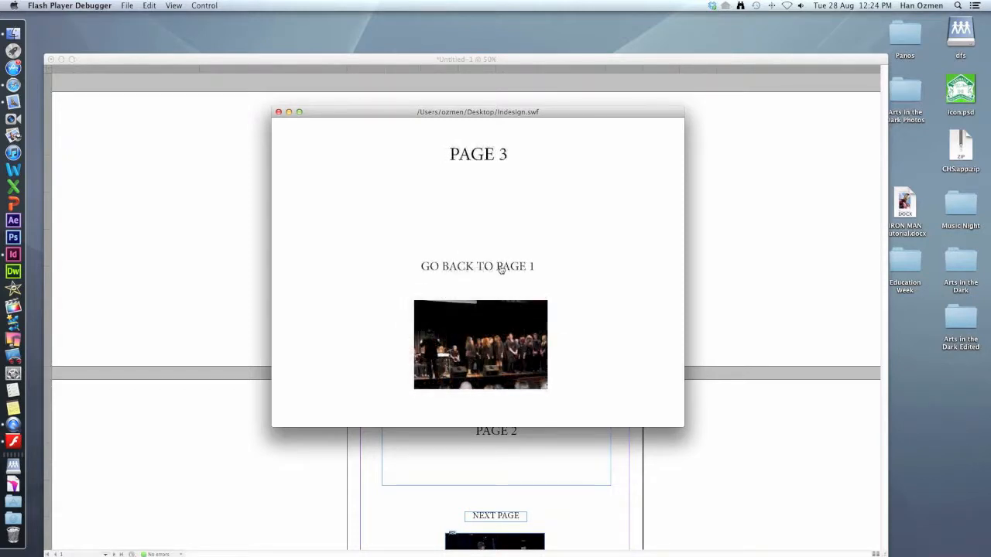
click(500, 268)
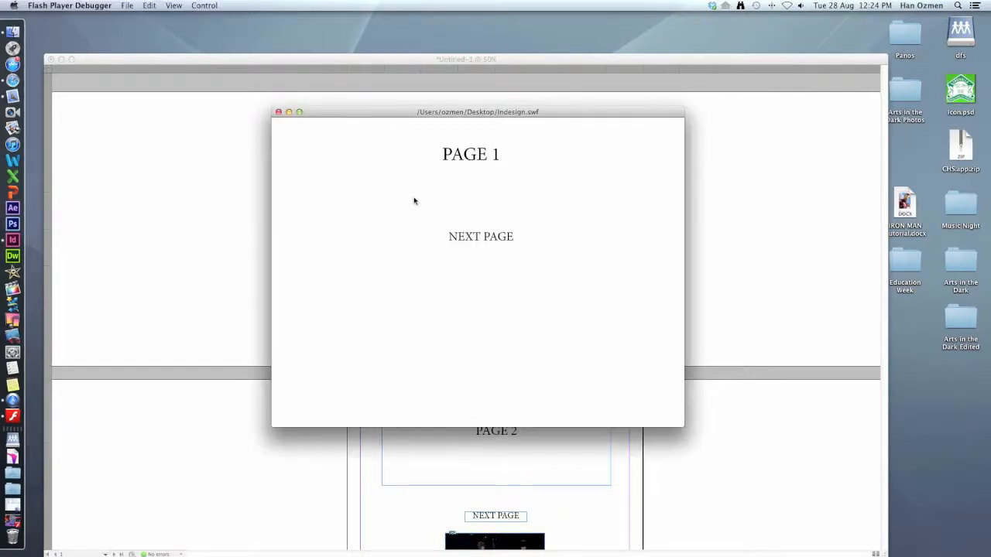
- Bring up the example quiz Who Wants to be a Multi-aire.swf in the middle of the screen and start playing it
click(14, 517)
drag(244, 19, 497, 105)
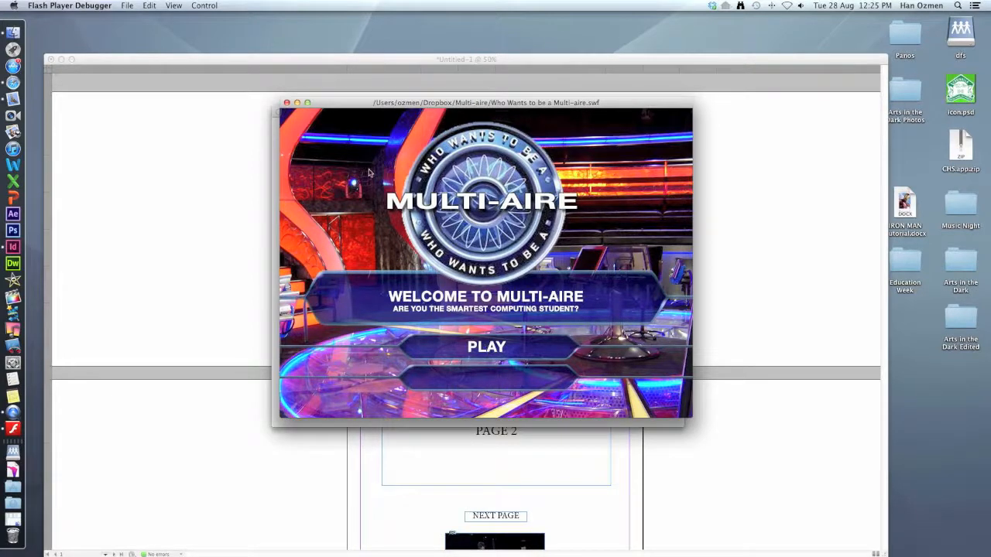
click(489, 349)
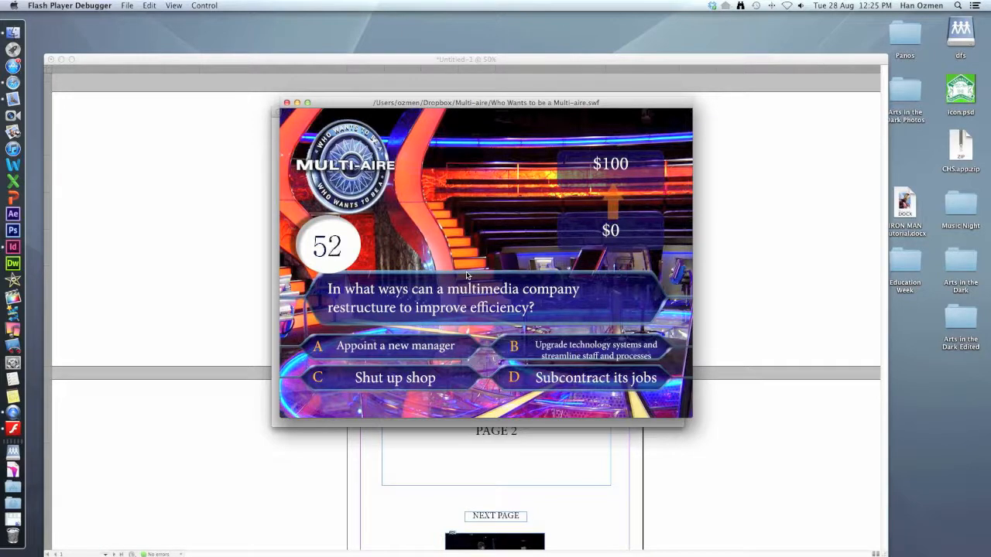
- Answer the first quiz question with B and the second with A, then return to the quiz's menu
click(584, 350)
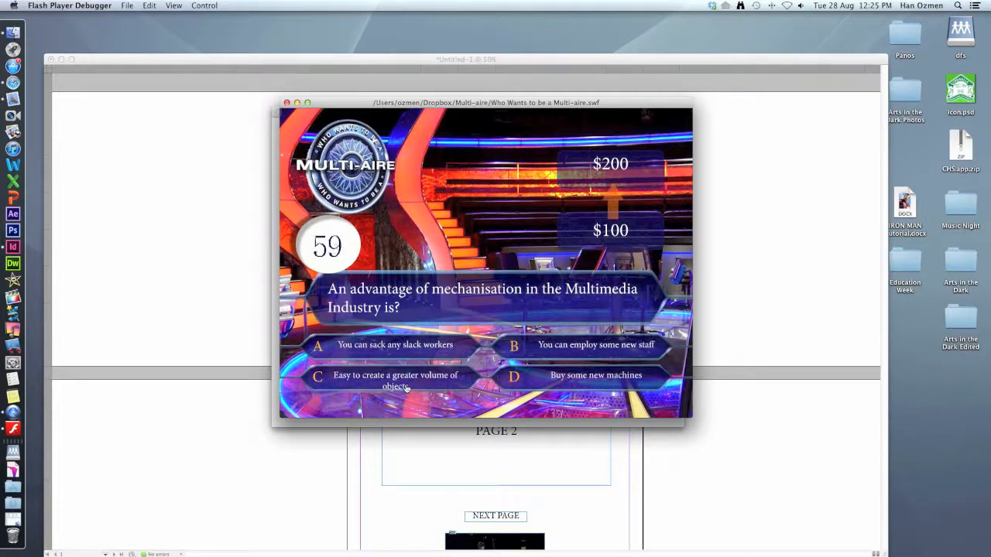
click(396, 349)
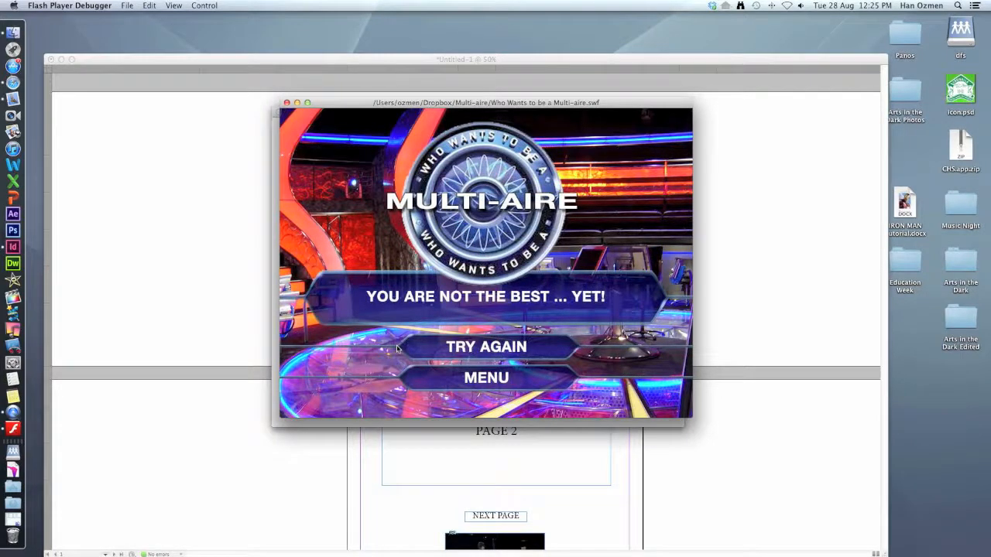
click(488, 379)
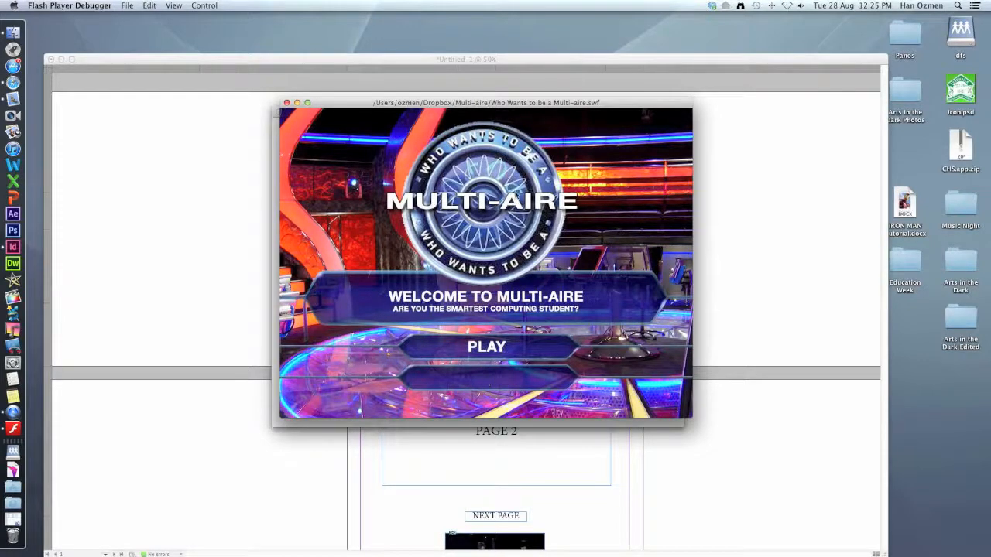